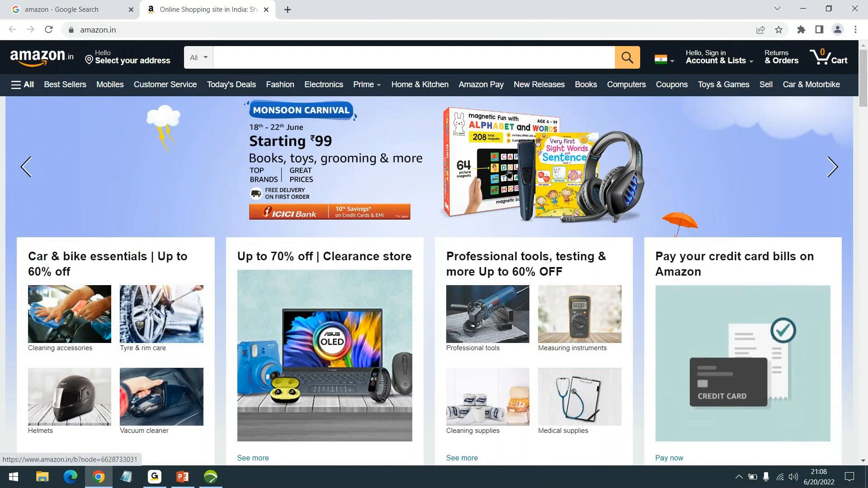
- Browse the Monsoon Carnival deals page on Amazon.in, then follow its banner offer link
left_click(522, 159)
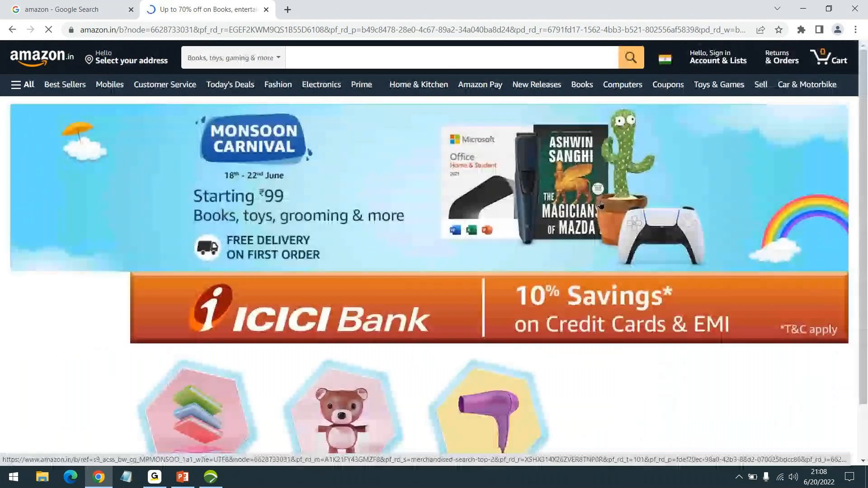
scroll(600, 204, "down", 10)
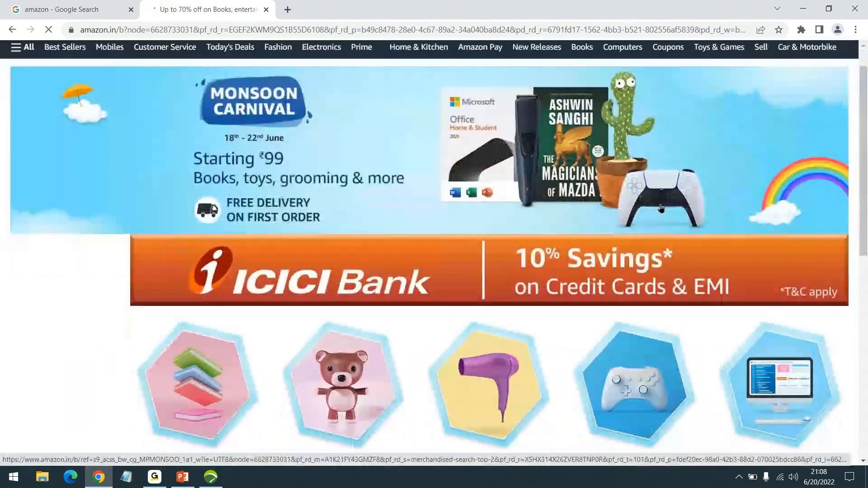
scroll(647, 184, "down", 1)
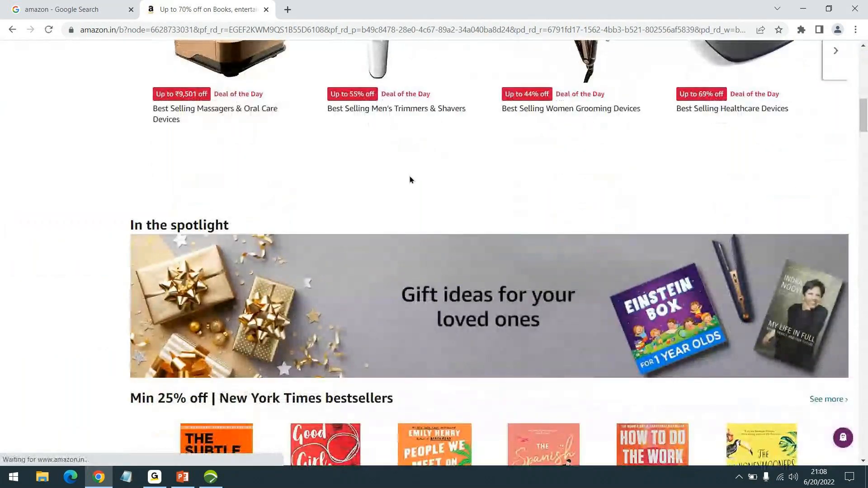
scroll(583, 192, "down", 10)
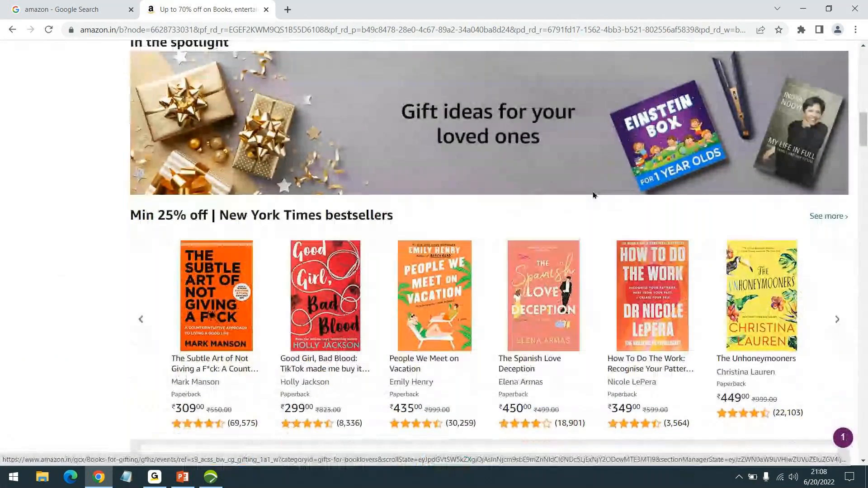
scroll(593, 196, "down", 4)
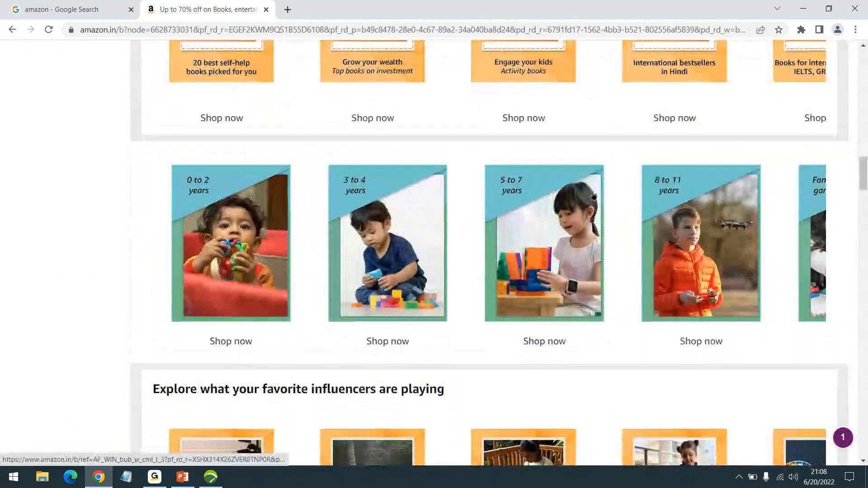
scroll(594, 196, "down", 4)
scroll(569, 196, "up", 20)
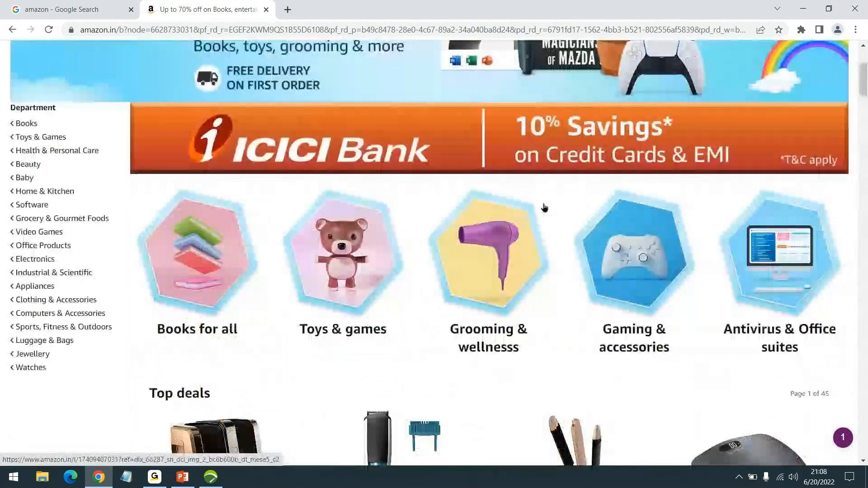
left_click(116, 204)
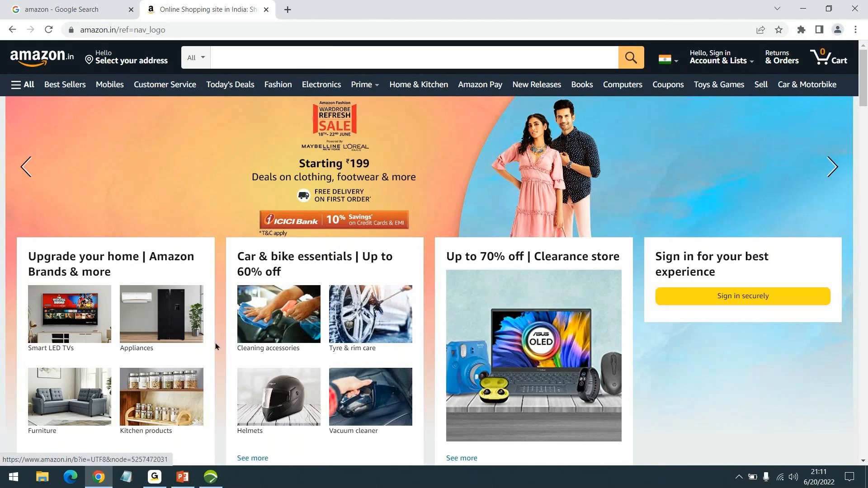
- Present from the Workflow Types slide, advance to 'Script Best Practice', then end the show and show the desktop
left_click(180, 482)
left_click(757, 460)
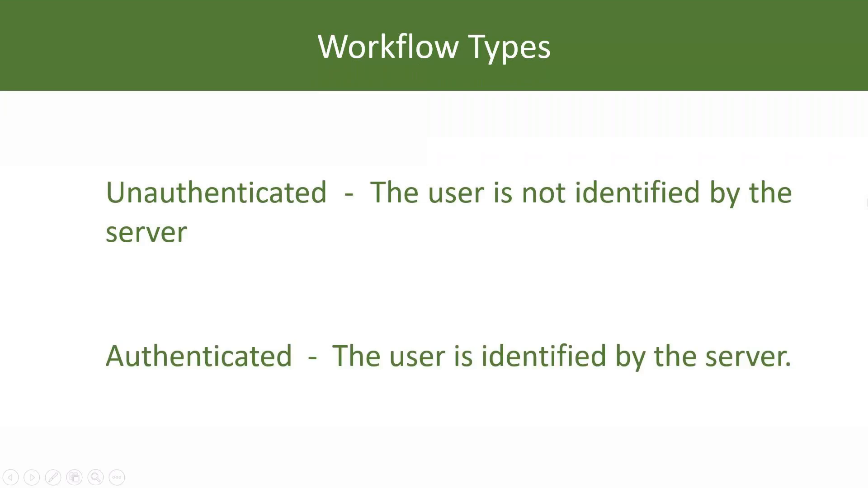
key("Right")
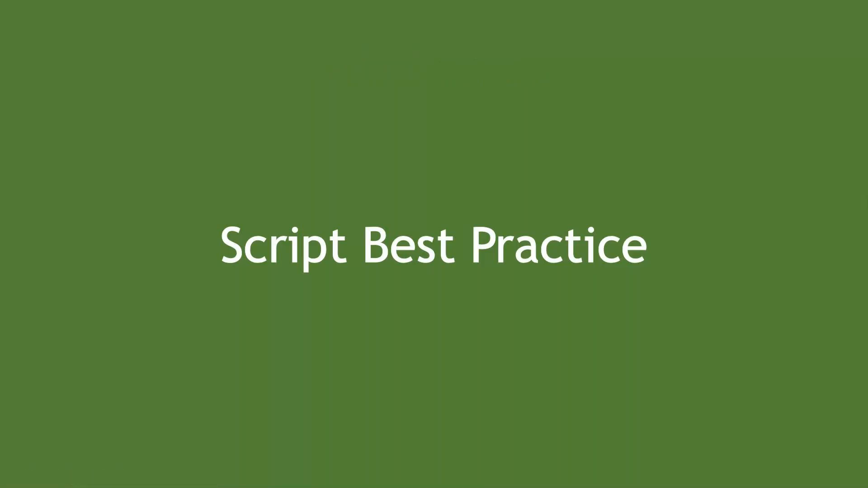
key("Escape")
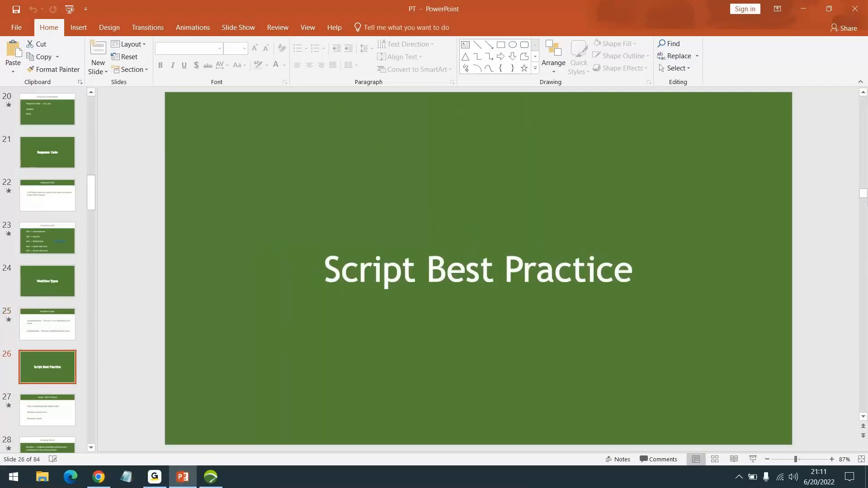
key("super+d")
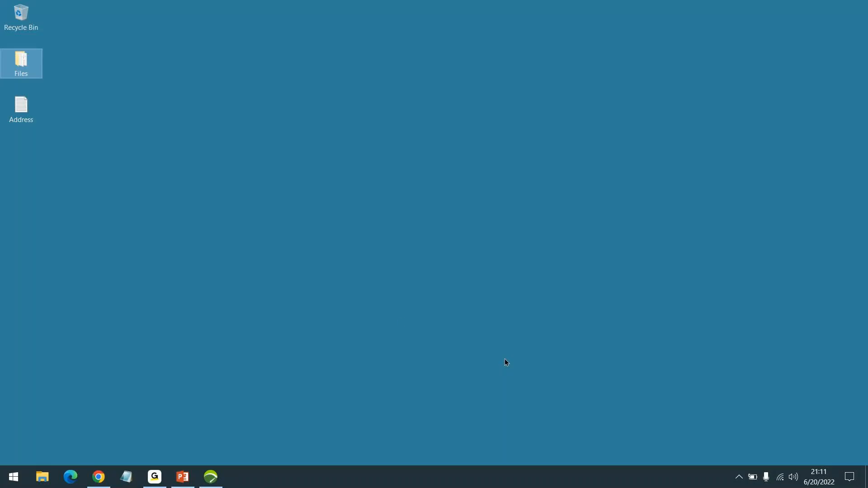
- Expand JPet_Rec and its Actions container to show Launch, Click Fish, Click AngelFish, Click Item and Homepage
left_click(210, 477)
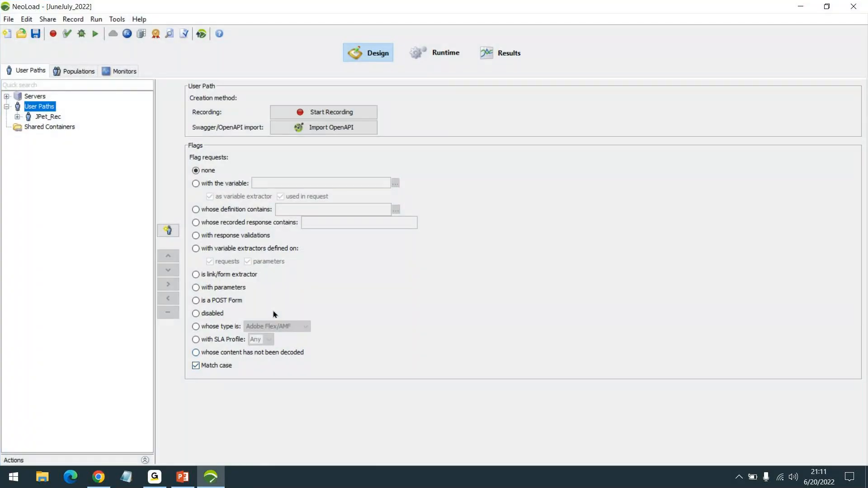
left_click(56, 116)
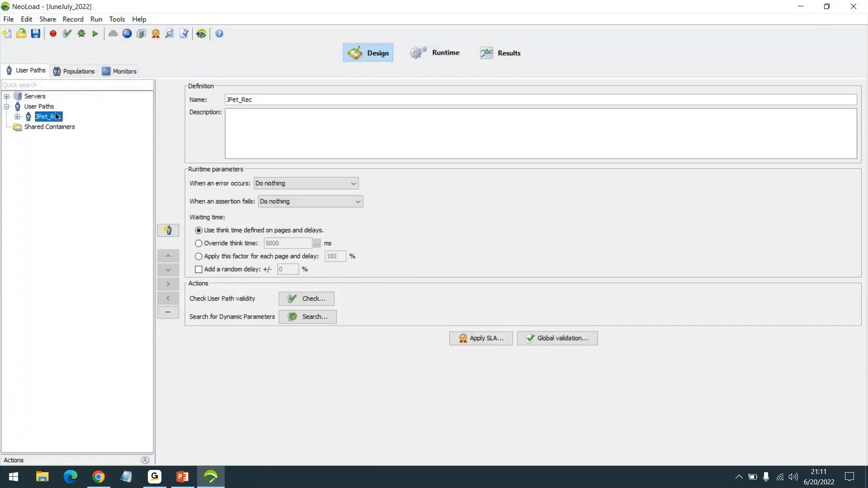
double_click(56, 116)
double_click(52, 137)
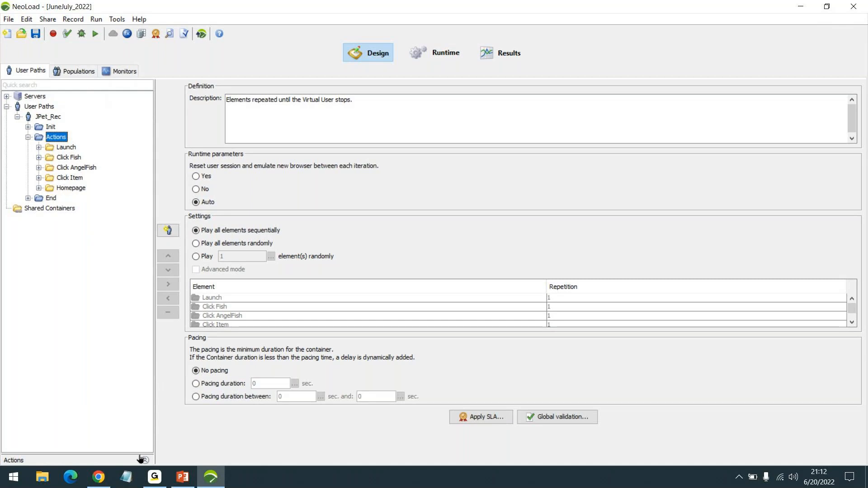
- Google 'jpetstore' and open the JPetStore - OctoPerf result in a new tab
left_click(98, 479)
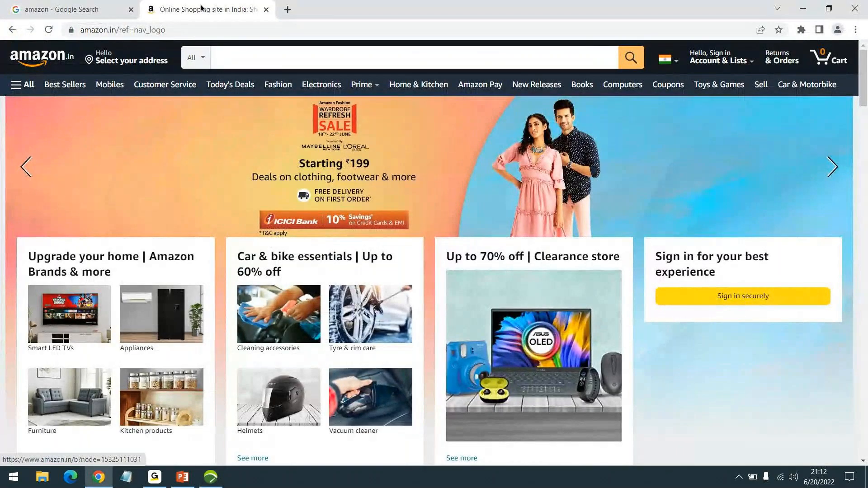
left_click(97, 9)
type("jpet store")
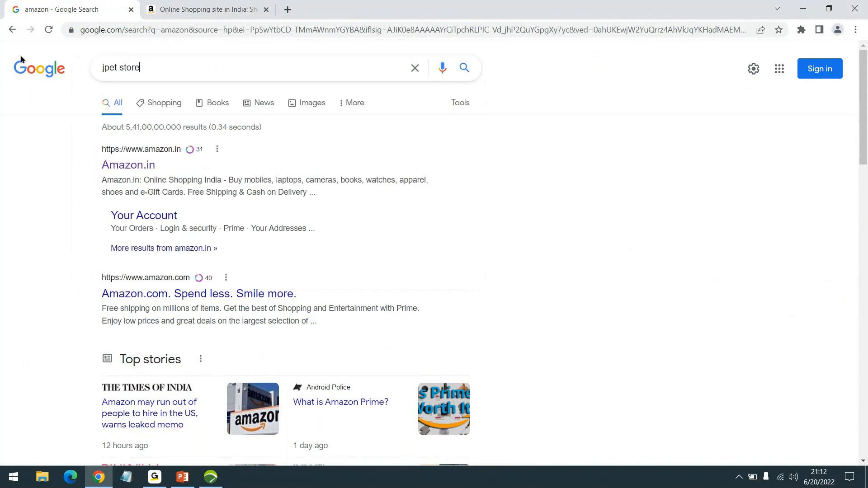
key("Return")
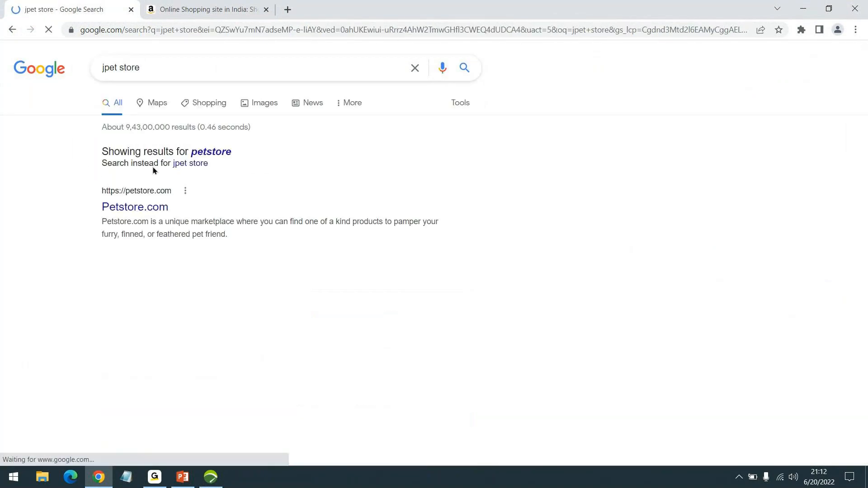
scroll(182, 138, "down", 15)
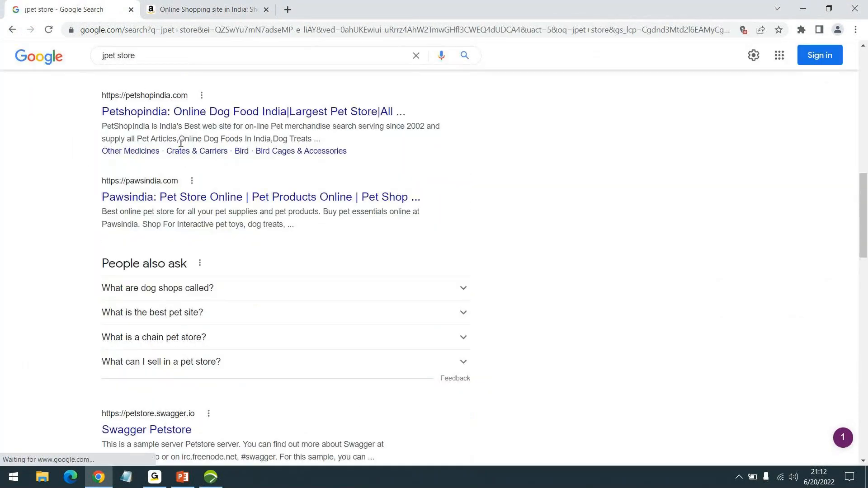
left_click(123, 54)
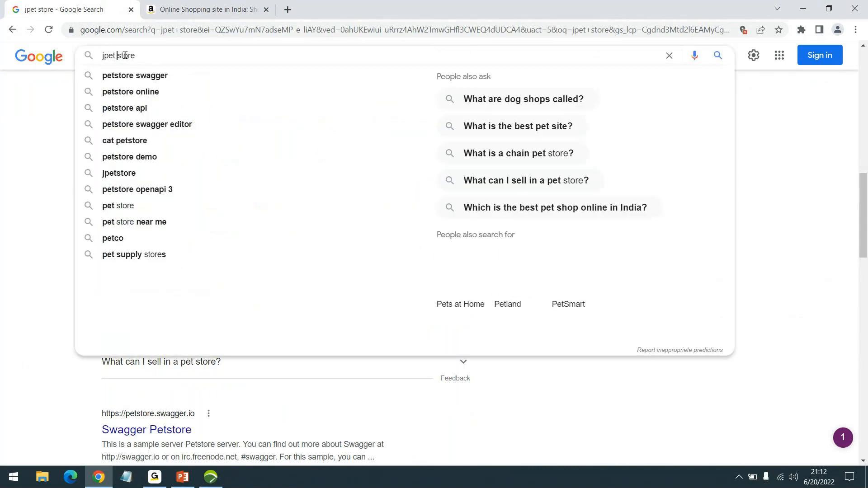
key("BackSpace")
key("Return")
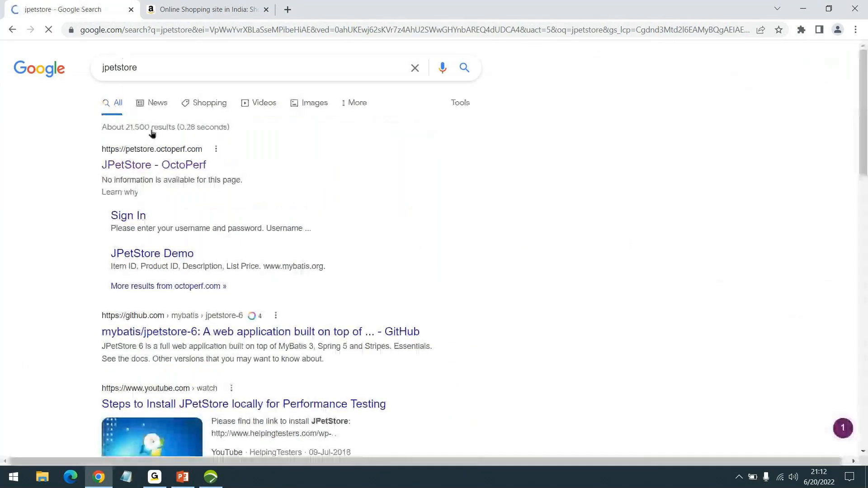
left_click(162, 165, "ctrl")
left_click(299, 11)
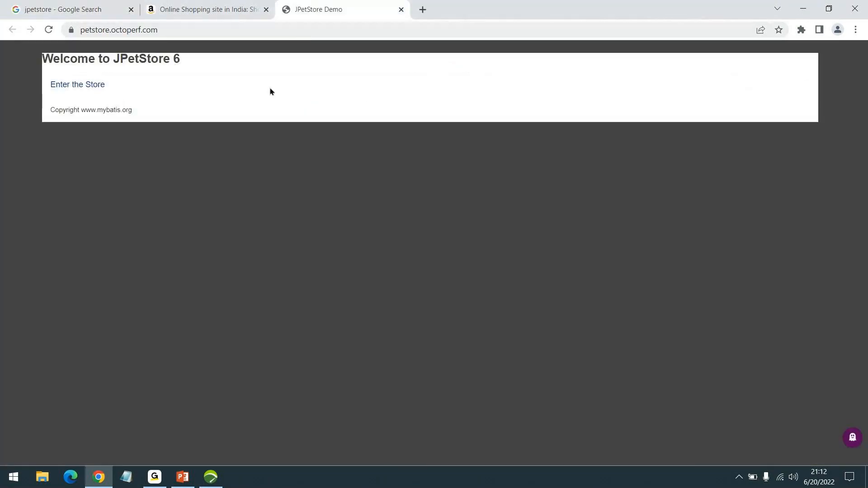
- Enter the store and browse Fish, FI-SW-01 Angelfish and EST-1, then return to the main catalog
left_click(84, 85)
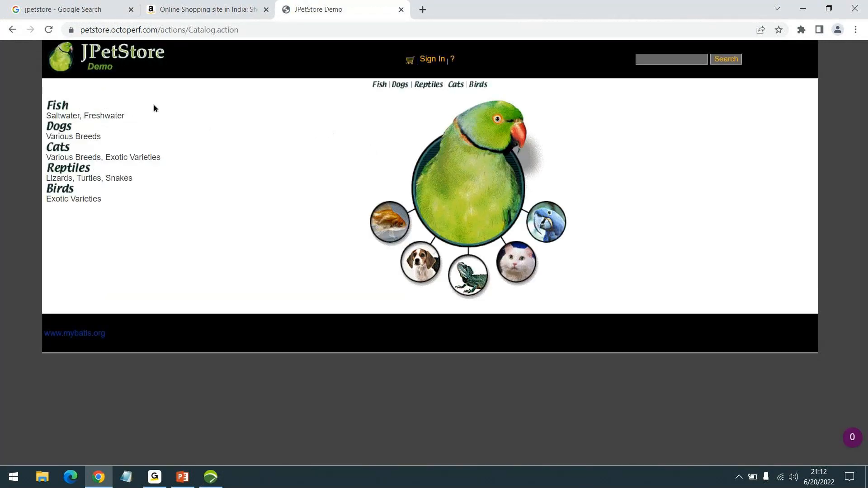
left_click(58, 109)
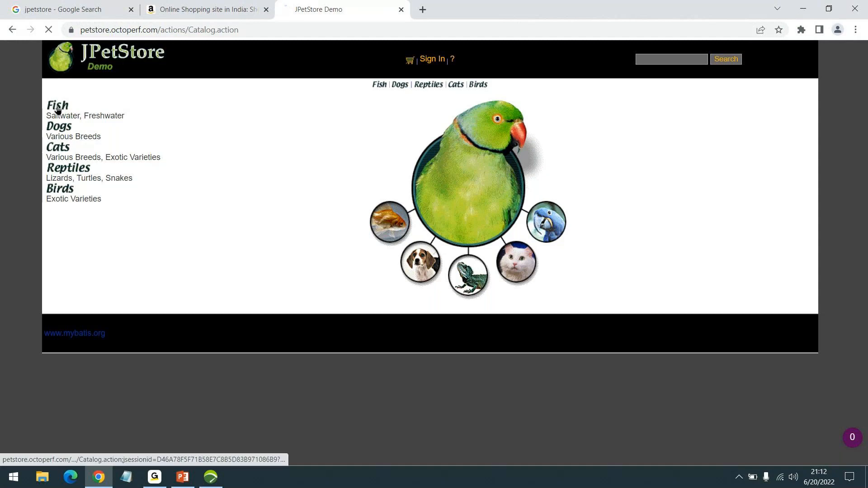
left_click(401, 145)
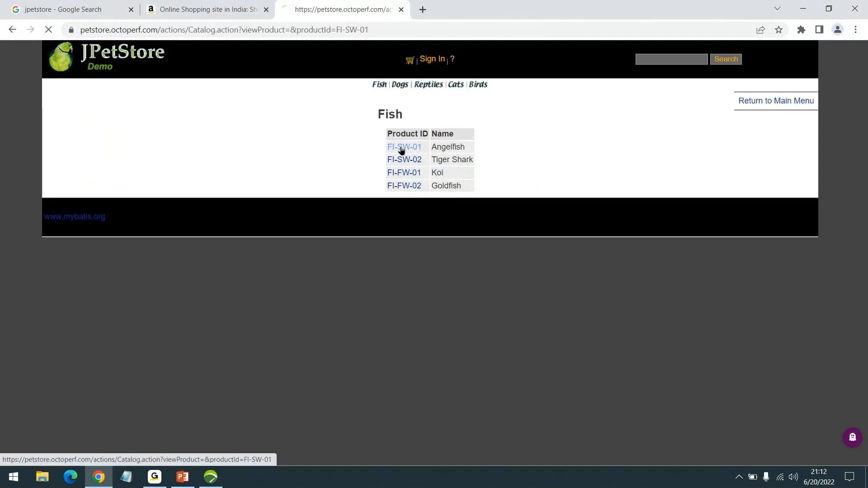
left_click(338, 148)
left_click(109, 58)
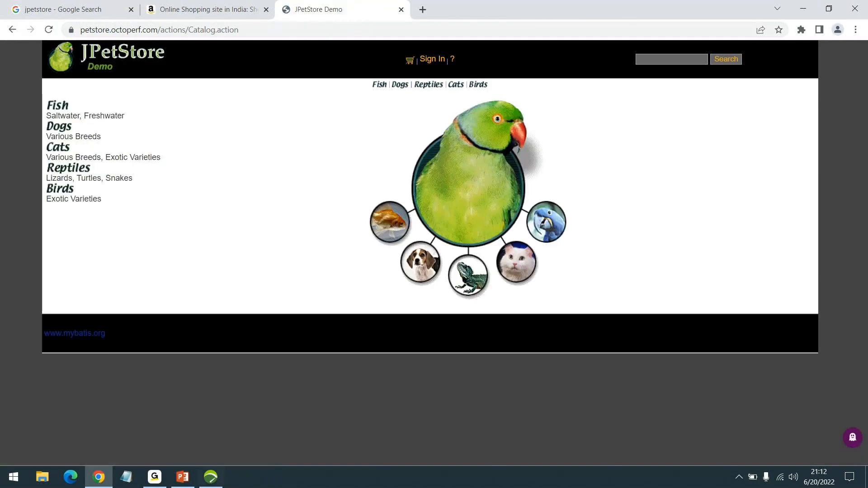
- Rename the JPet_Rec user path to Unauth_JPet
left_click(215, 483)
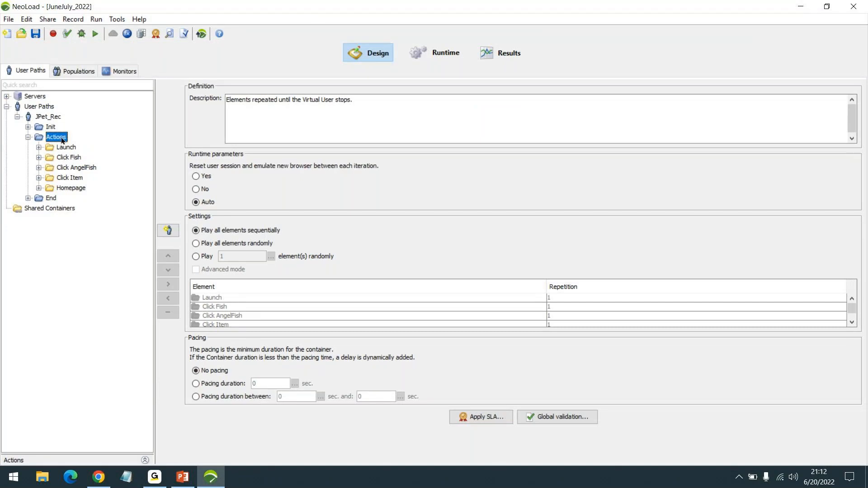
left_click(28, 137)
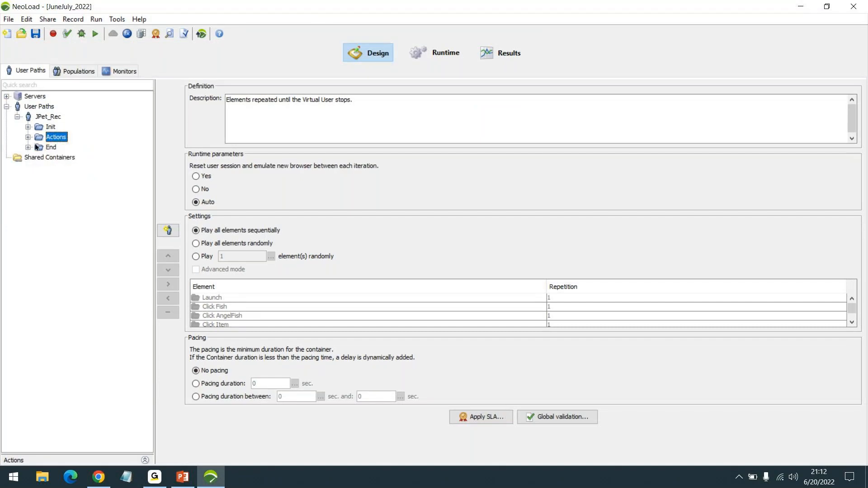
left_click(45, 118)
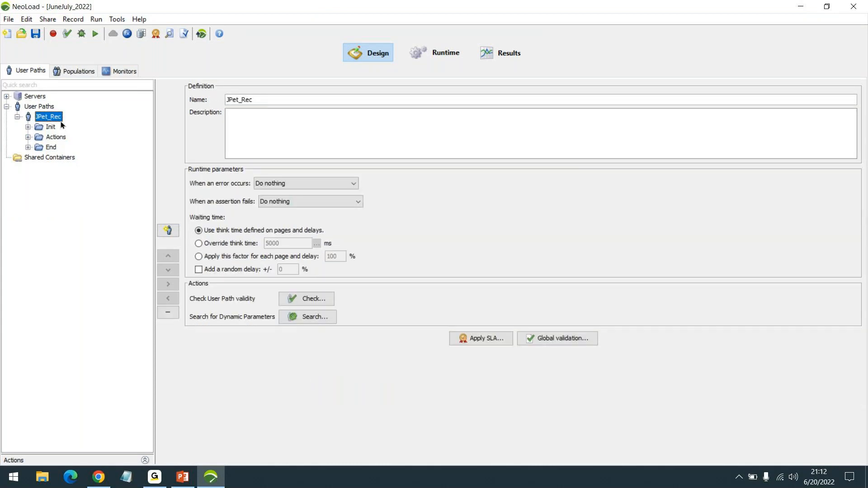
left_click_drag(262, 98, 198, 96)
type("Una")
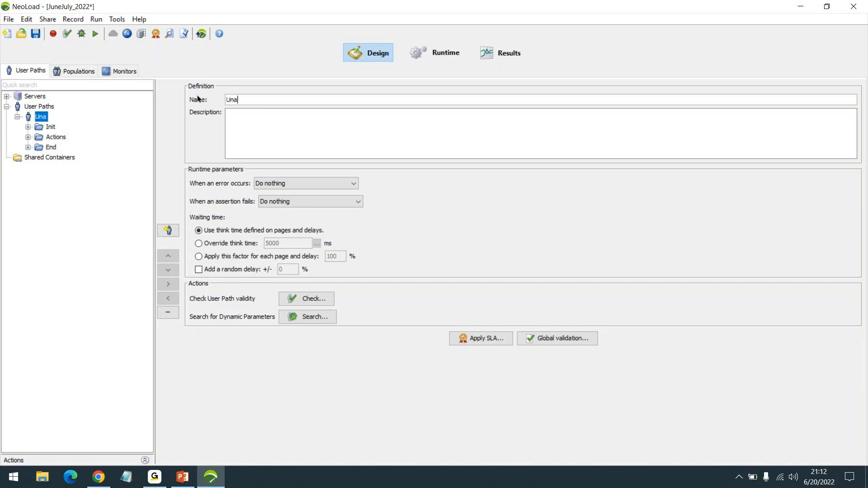
type("uth_JPet")
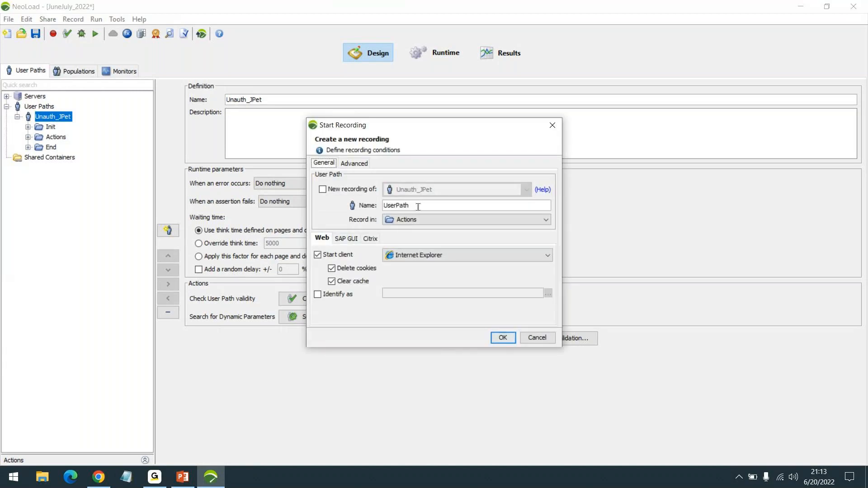
- Enter Auth_JPet as the new recording's user path name, fixing the capital P
type("Auth_Jpet")
key("BackSpace")
key("BackSpace")
key("BackSpace")
type("Pet")
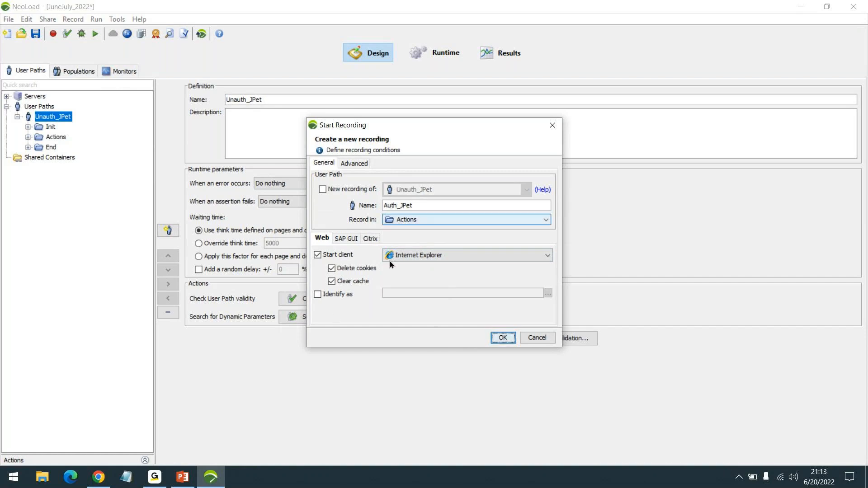
- Sign in to JPetStore with an existing username and password, which is rejected as invalid
left_click(98, 477)
left_click(429, 64)
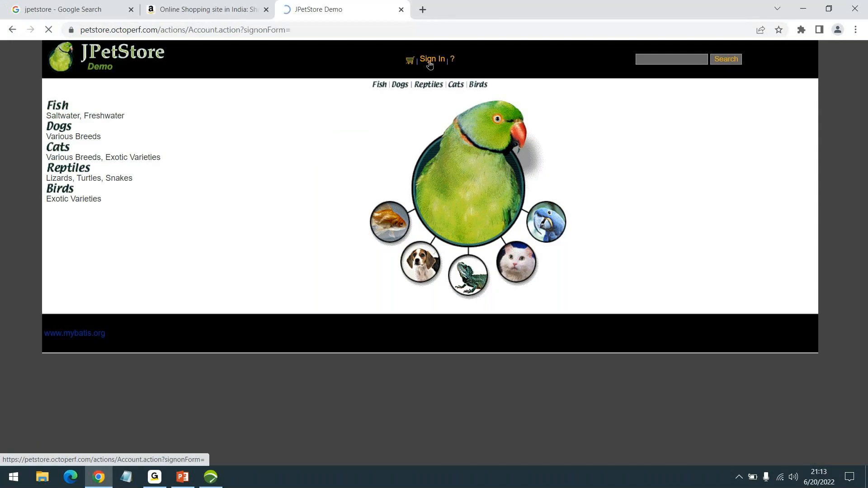
left_click(427, 137)
type("jpetnew1")
key("Tab")
type("jpetnew")
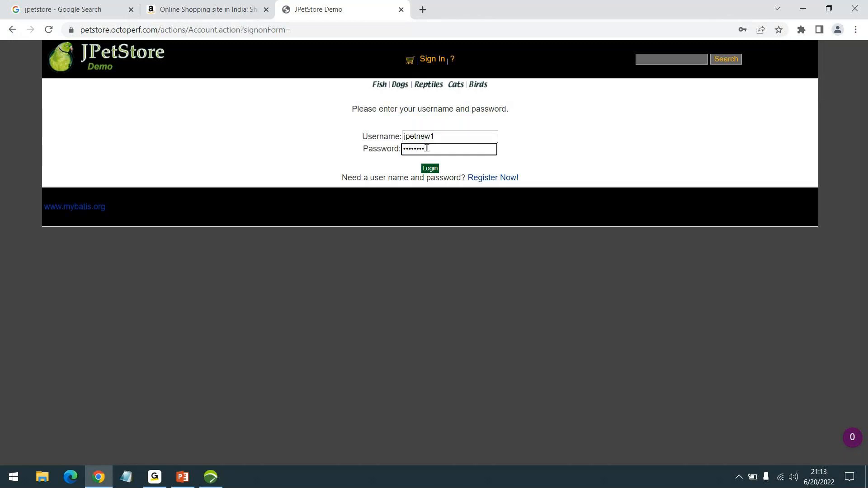
left_click(433, 171)
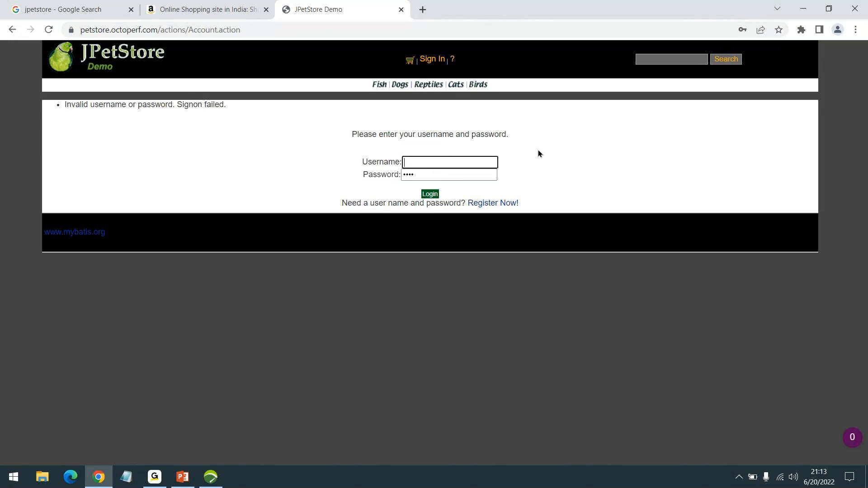
- Open the Register Now! form and enter a new user ID and password
left_click(483, 206)
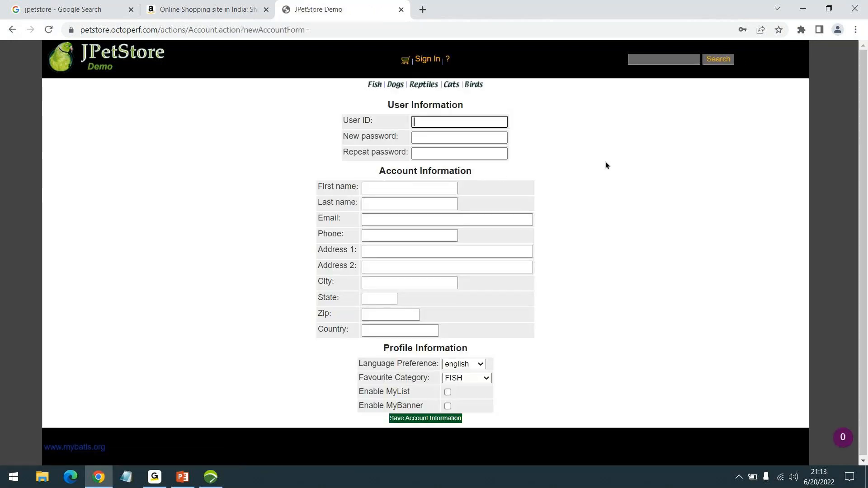
type("jpetusetr")
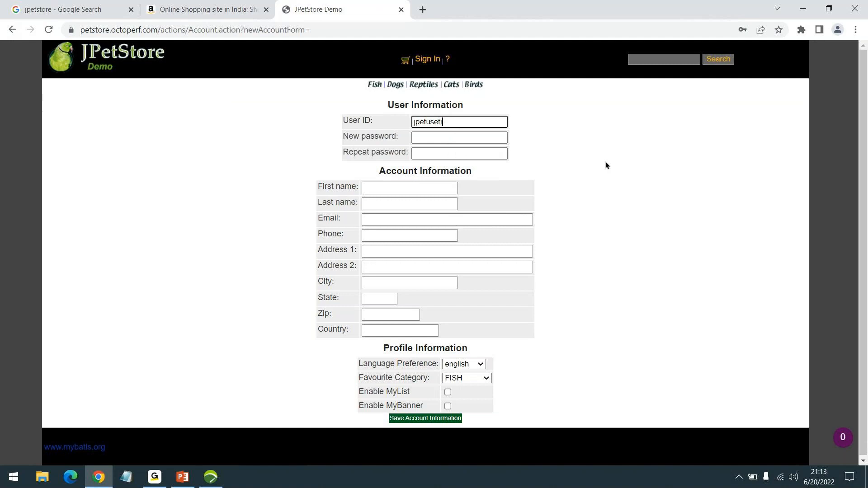
key("BackSpace")
key("BackSpace")
type("r")
key("Tab")
type("jpetuser")
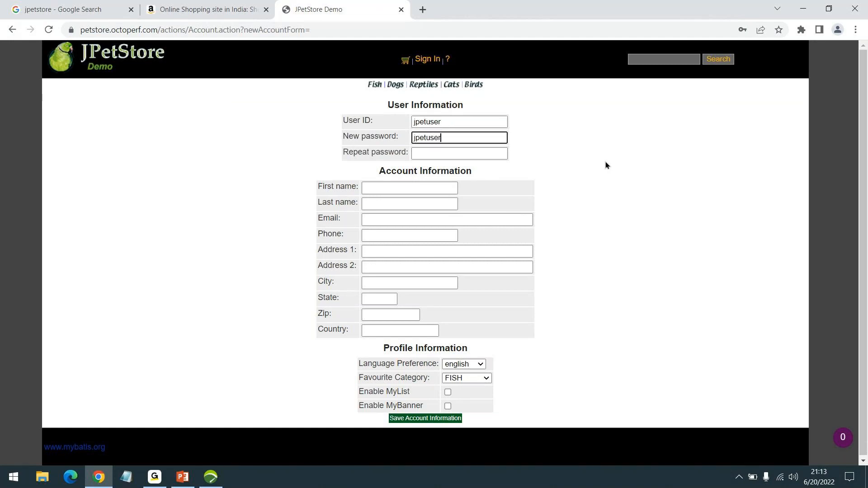
key("Tab")
type("jpetuser")
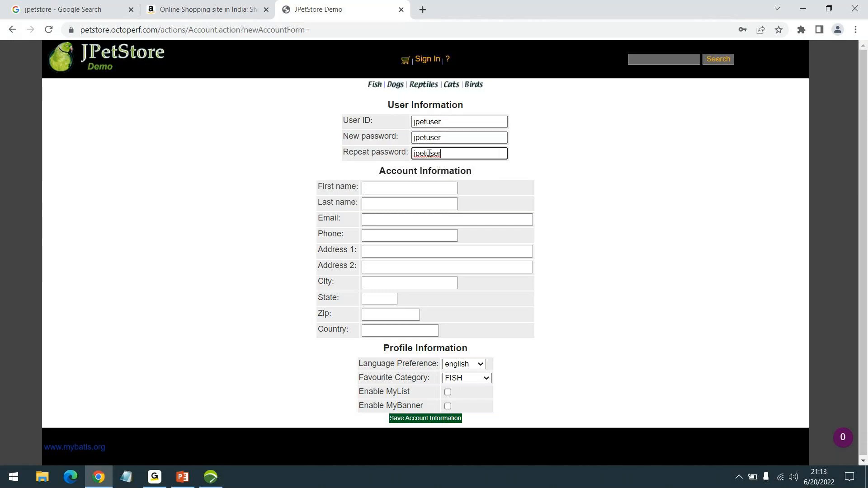
- Fill in a placeholder first and last name, an e-mail address and a phone number
left_click(387, 188)
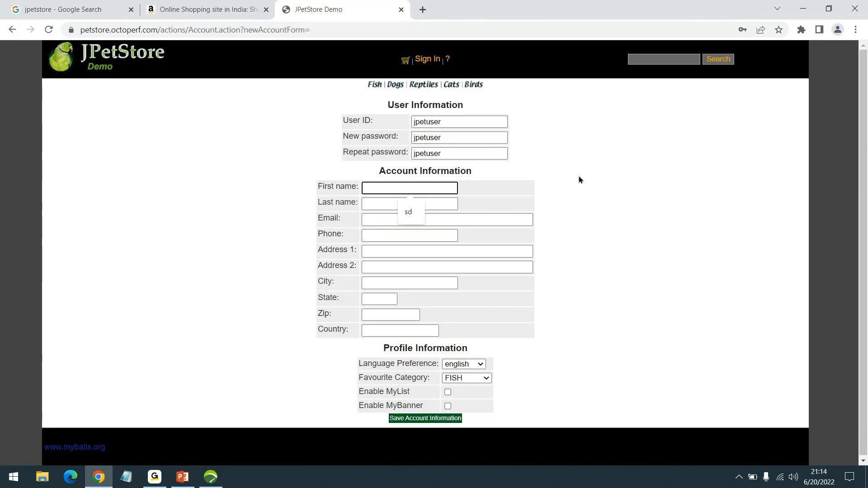
type("FName")
key("Tab")
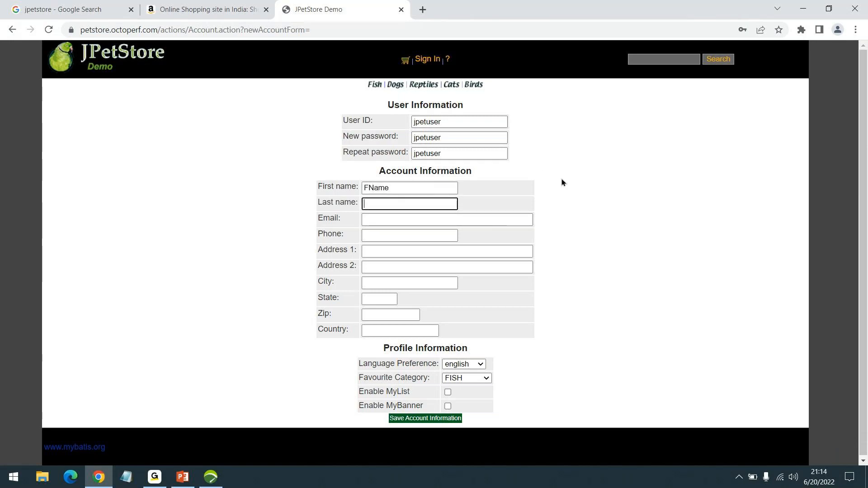
type("LName")
key("Tab")
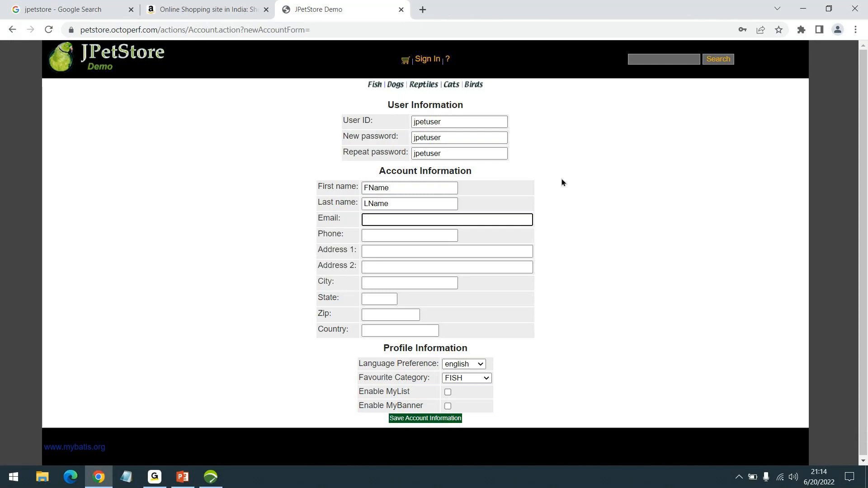
type("jpet@email.com")
key("Tab")
type("9876543210")
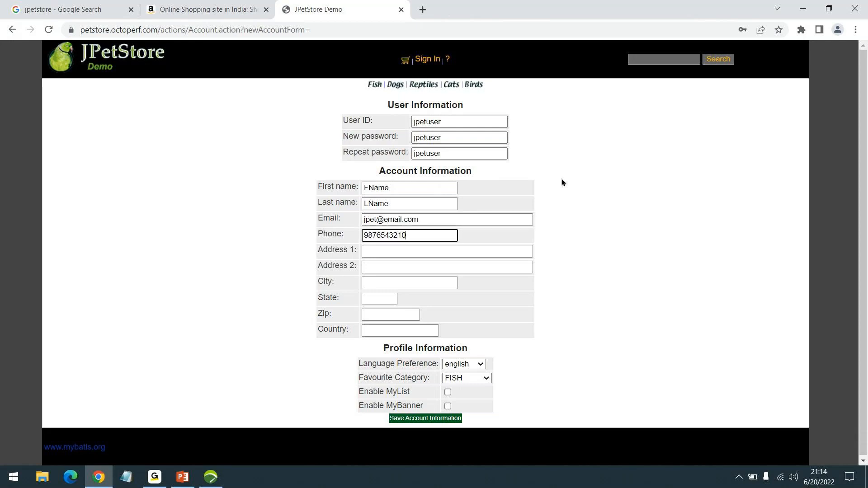
- Fill in the address line, city, zip and country fields
key("Tab")
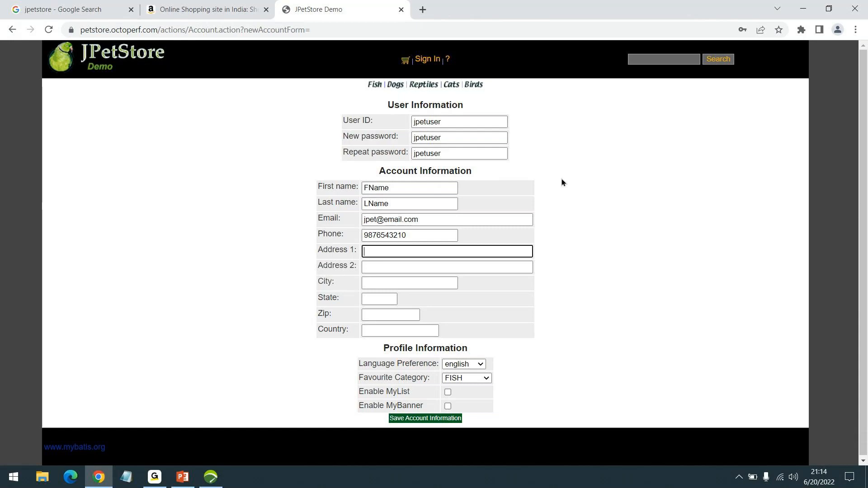
type("1st st")
key("Tab")
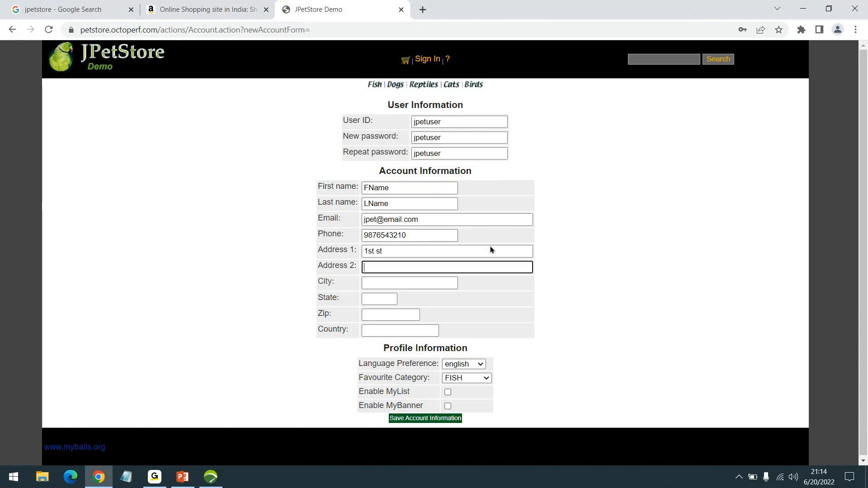
left_click(388, 285)
type("JCity")
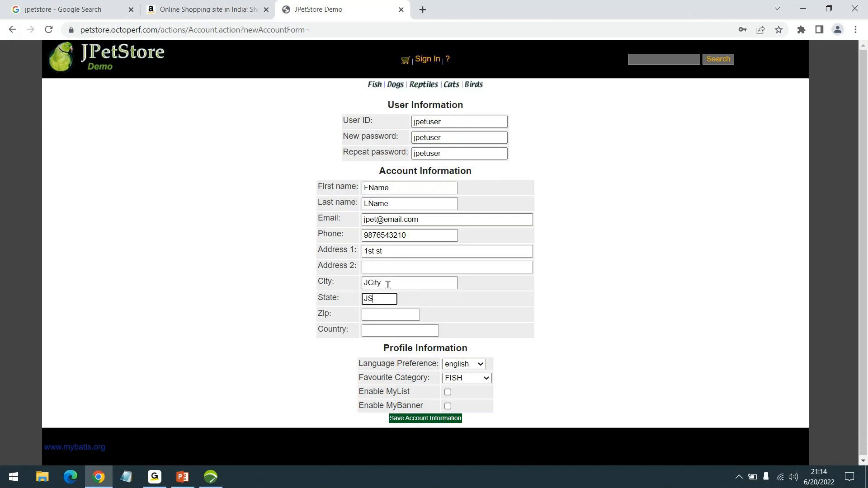
key("Tab")
type("JZip")
key("Tab")
type("JCount")
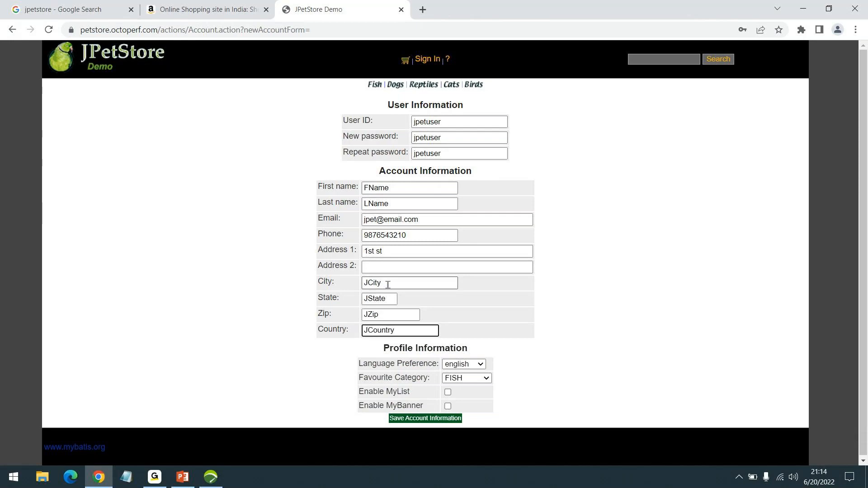
scroll(495, 309, "down", 1)
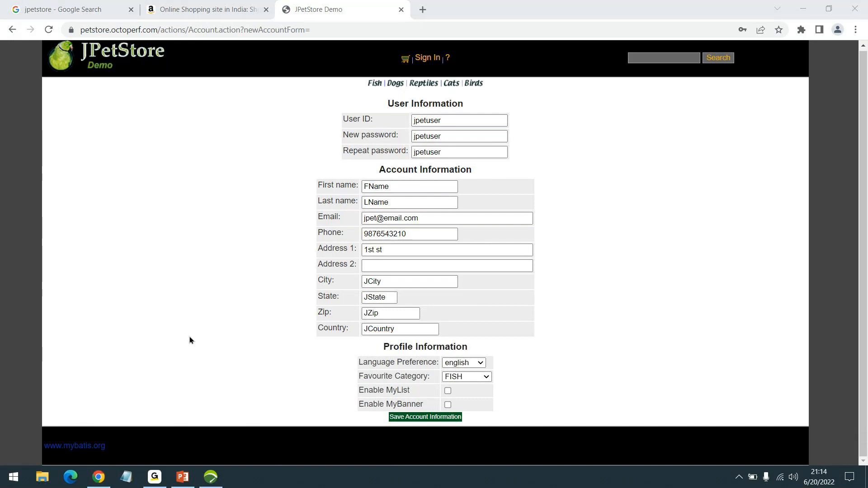
- Save the new account, log in with its username and password, and decline saving the password
left_click(445, 418)
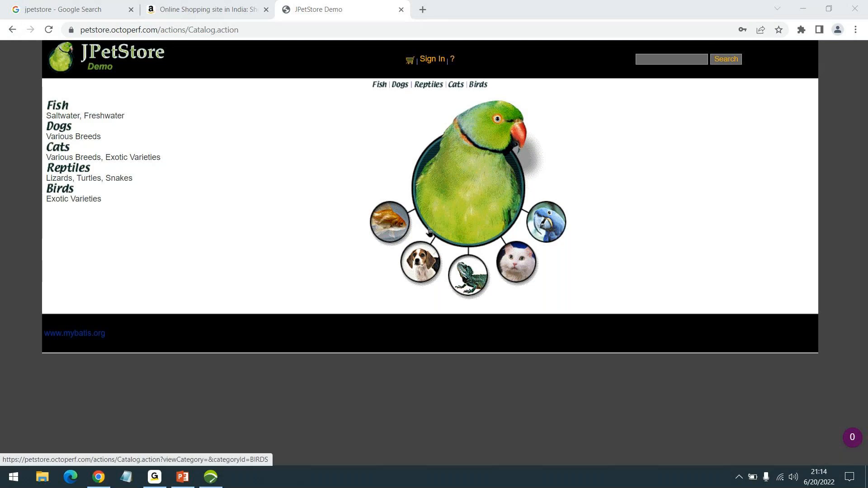
left_click(432, 61)
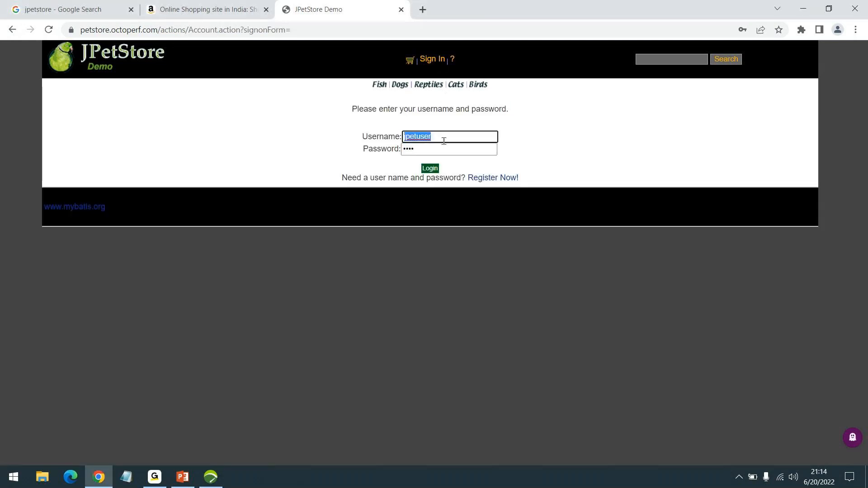
type("jpetuser")
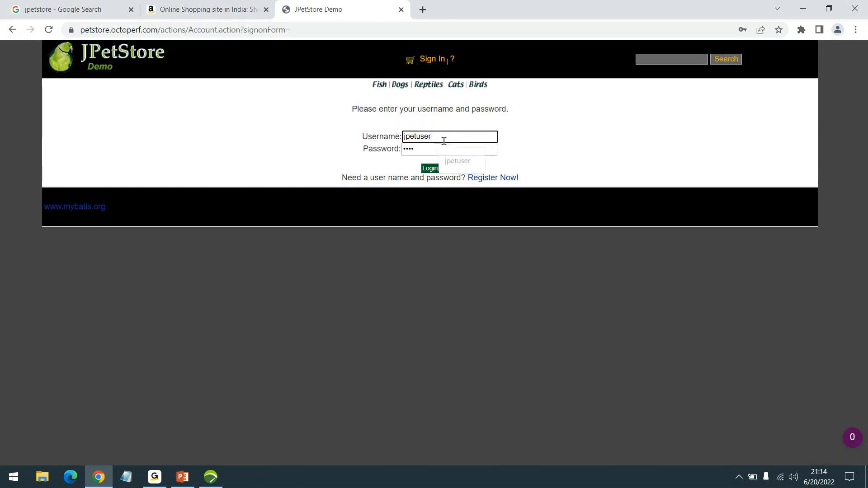
key("Tab")
type("••••••••")
key("Return")
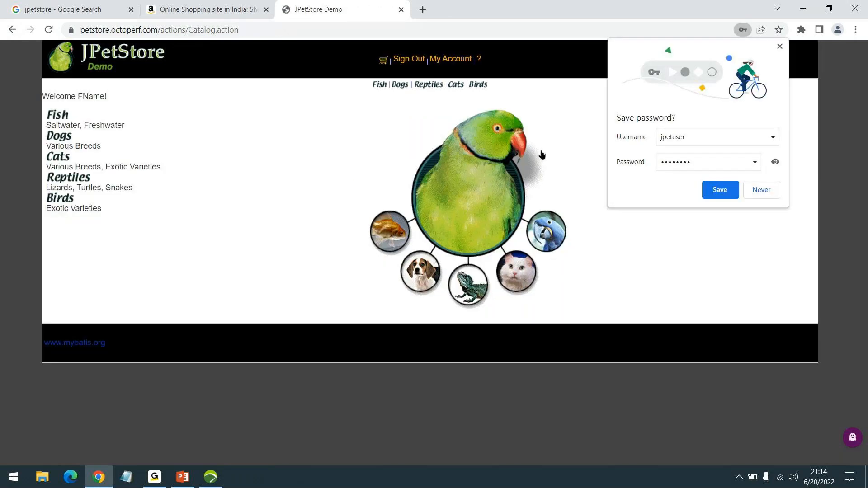
left_click(774, 195)
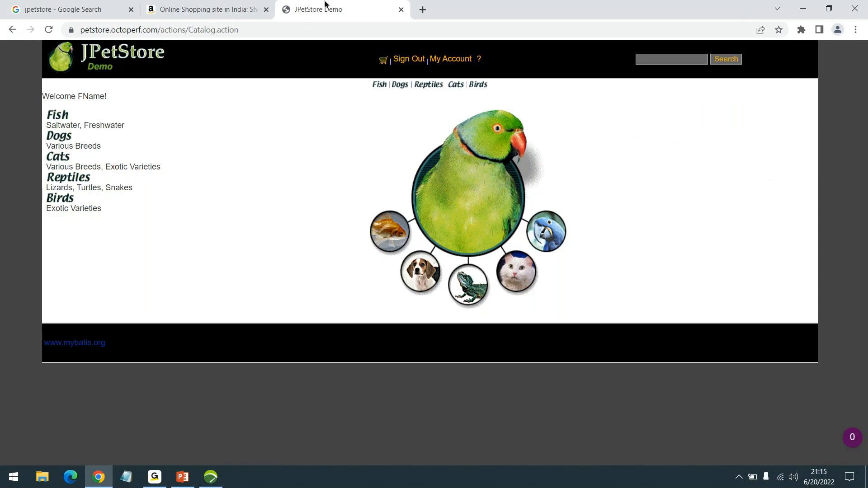
- Add one EST-1 Large Angelfish from Fish > FI-SW-01 to the cart
left_click(210, 478)
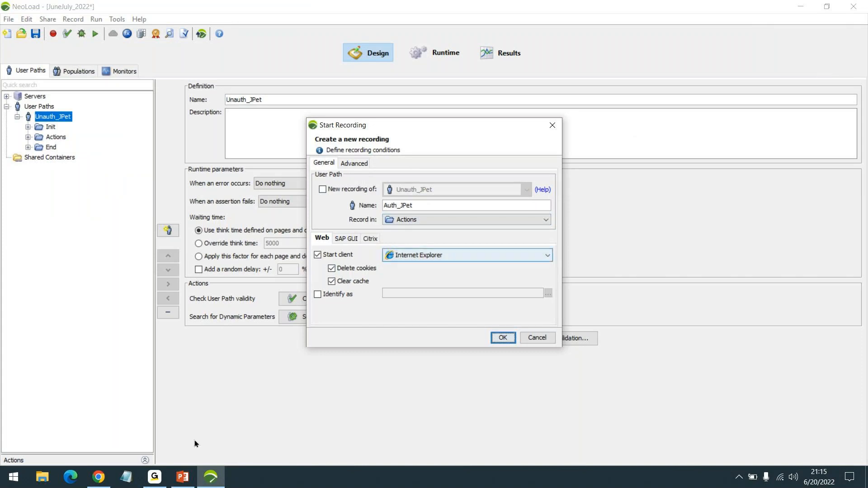
left_click(101, 477)
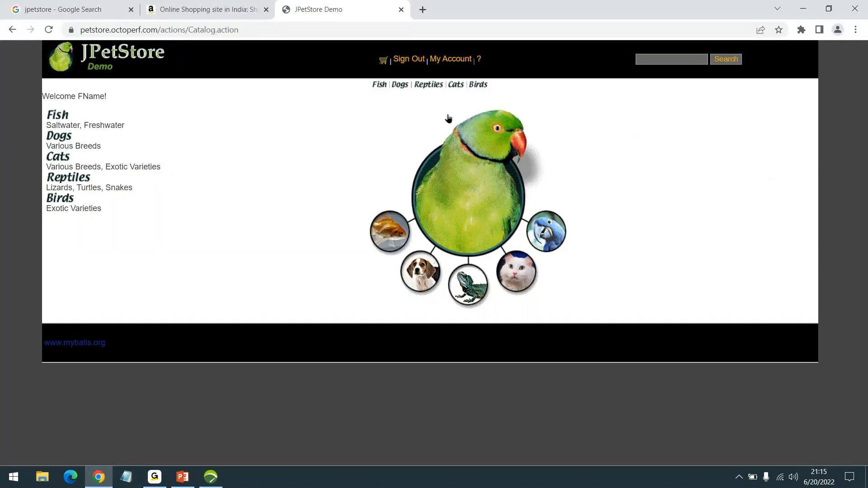
left_click(56, 116)
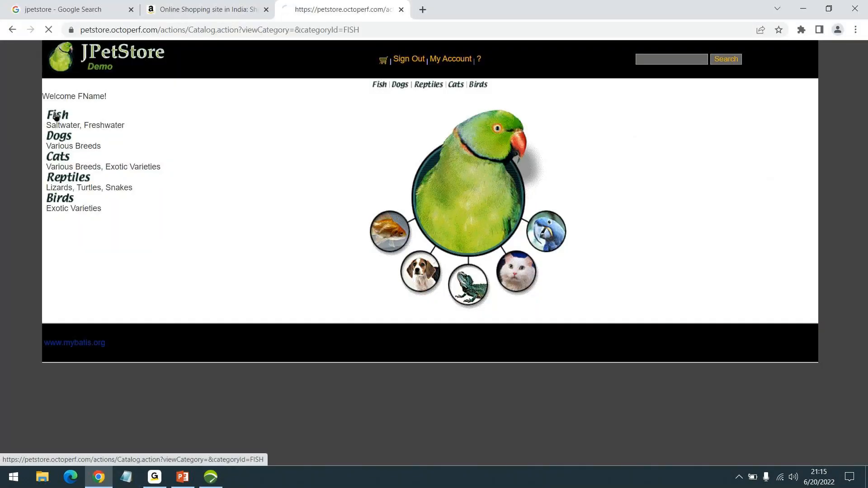
left_click(398, 148)
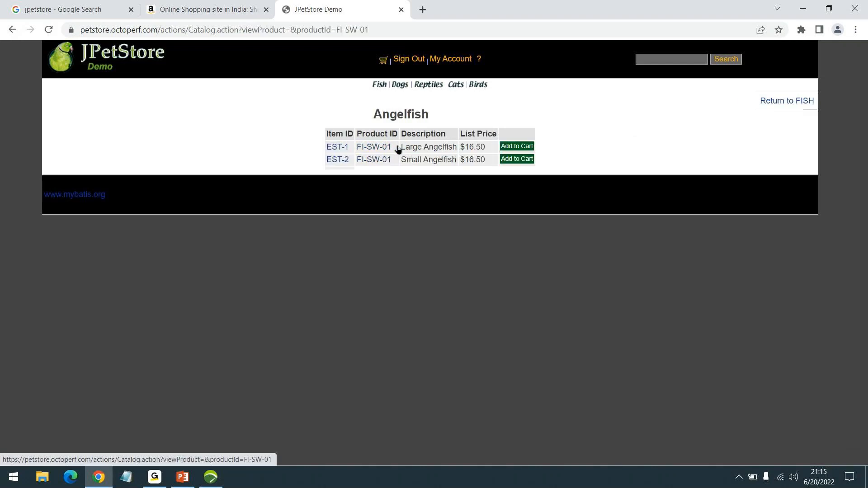
left_click(339, 148)
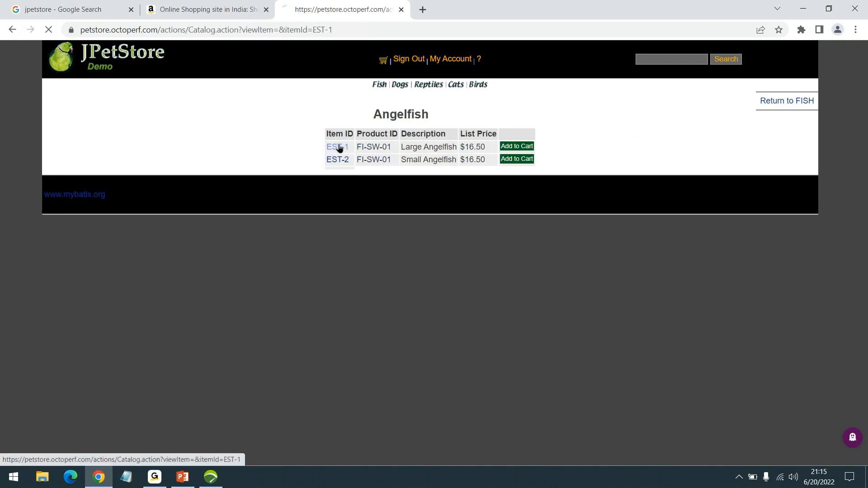
left_click(326, 248)
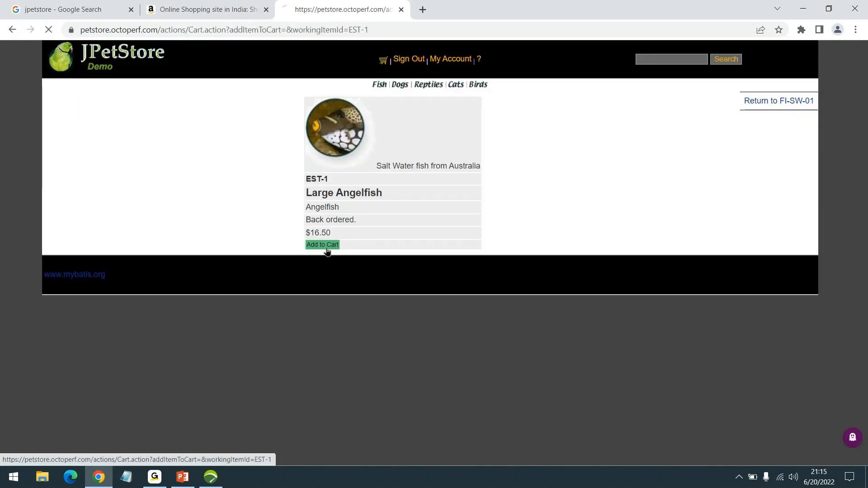
- Check out with the prefilled details, confirm the $16.50 order, and return to the main catalog
left_click(316, 175)
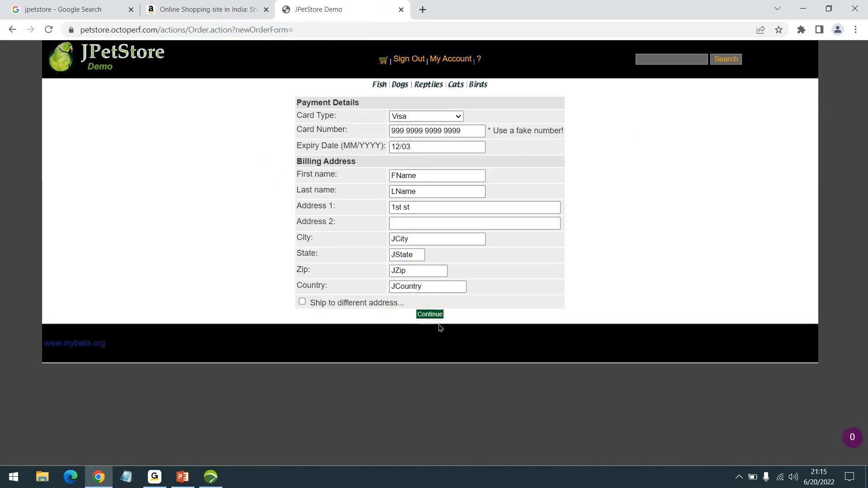
left_click(435, 318)
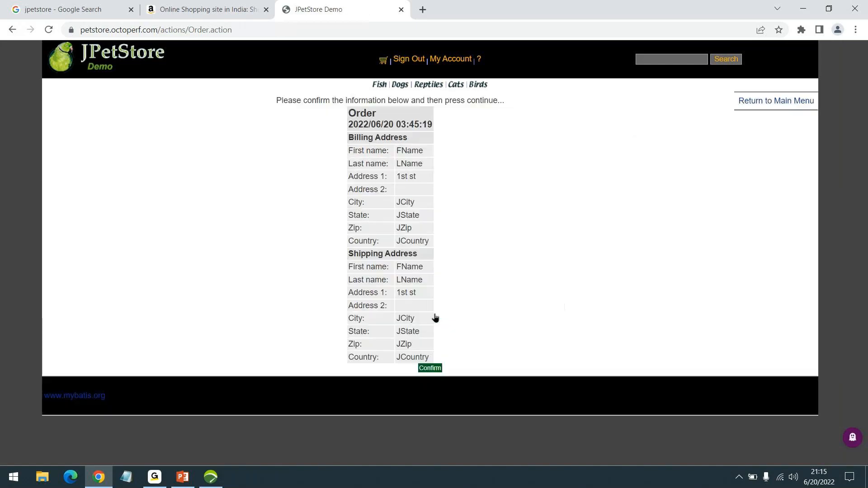
left_click(428, 371)
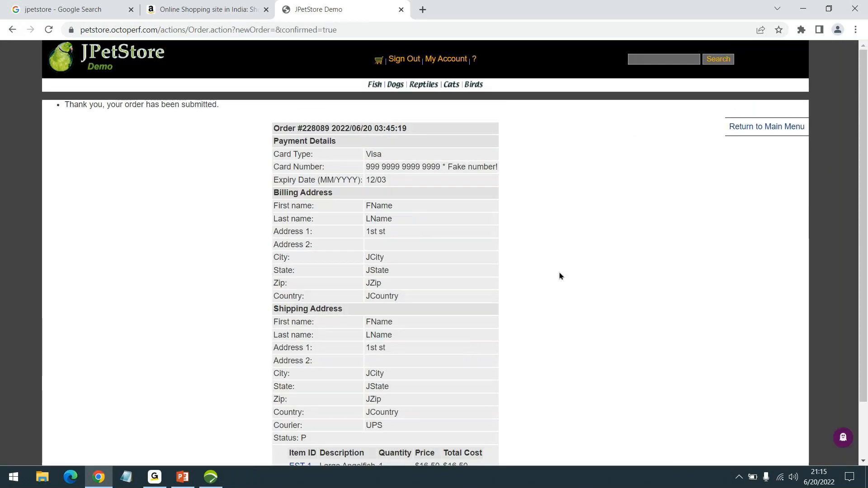
scroll(502, 256, "down", 2)
scroll(486, 241, "up", 2)
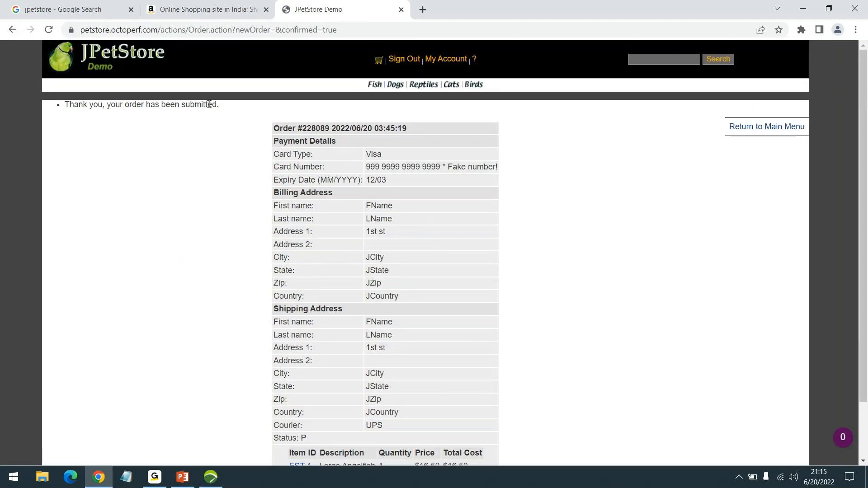
scroll(447, 183, "down", 3)
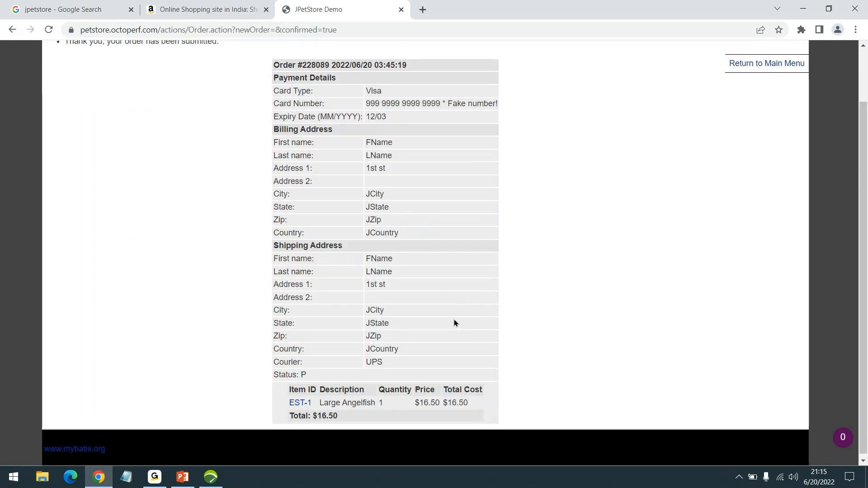
scroll(454, 322, "up", 3)
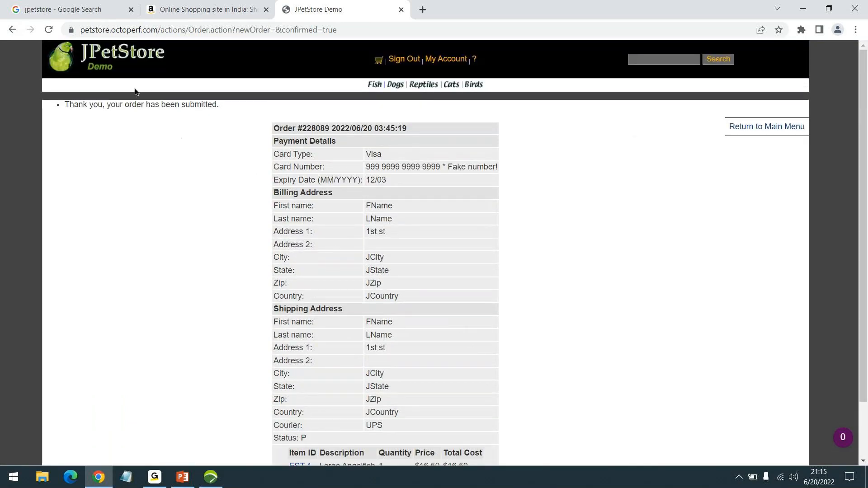
left_click(111, 58)
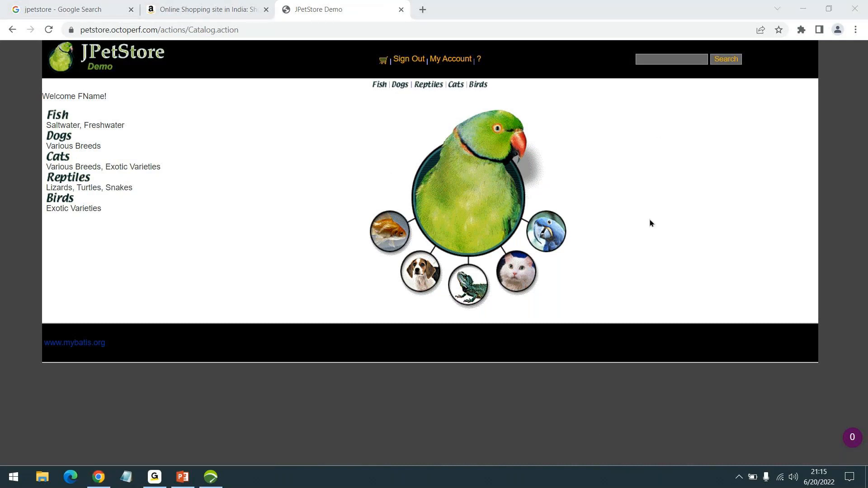
- Start recording the Auth_JPet user path into Actions, with Internet Explorer as the client
left_click(211, 476)
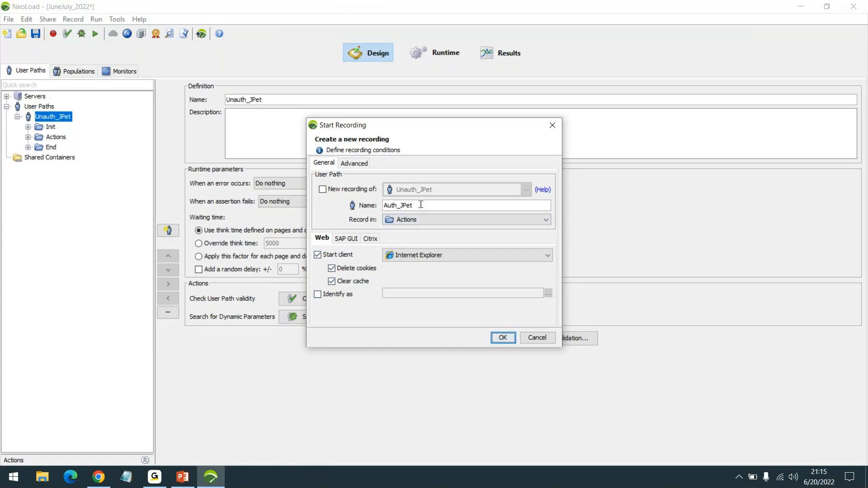
left_click(502, 338)
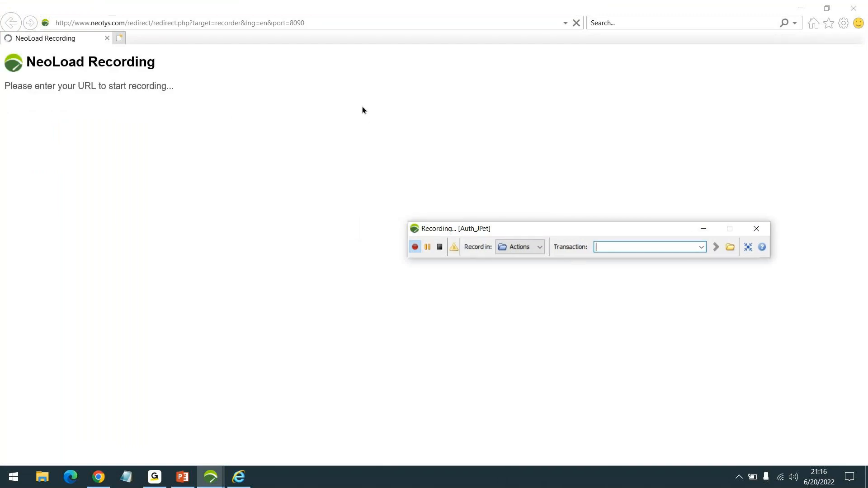
- Name the transaction Launch and open the JPetStore catalog, accepting the certificate warning
left_click(614, 246)
type("Launch")
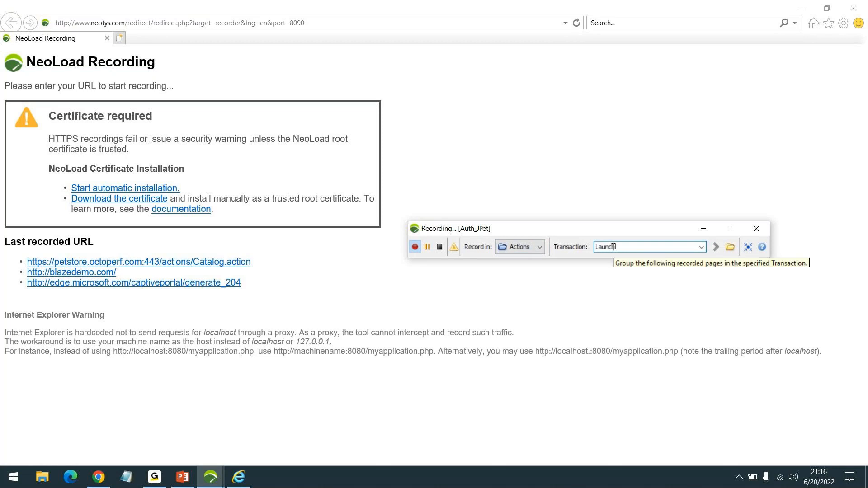
key("Return")
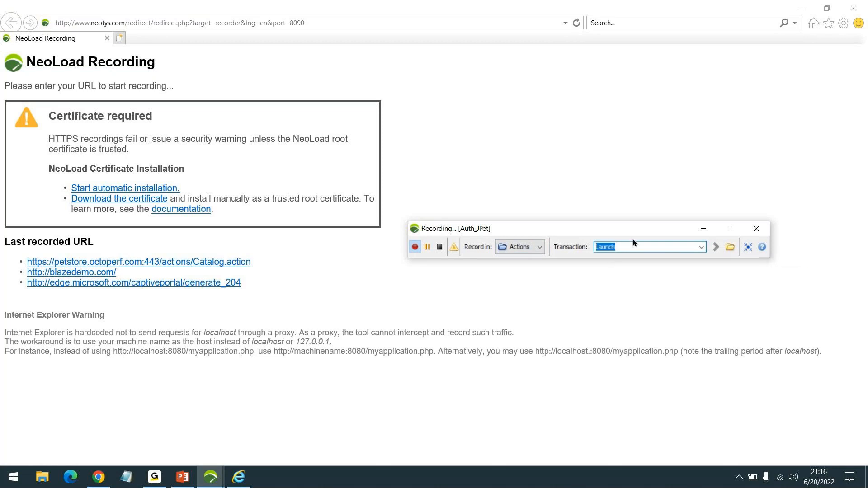
left_click_drag(620, 230, 673, 137)
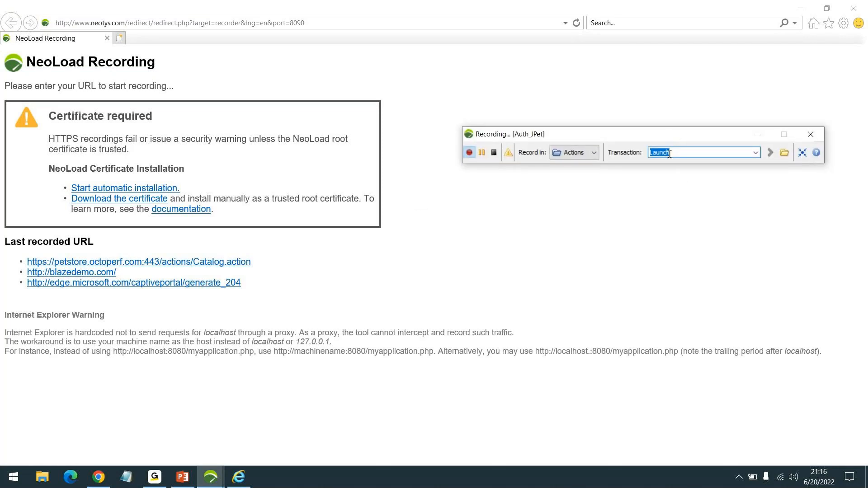
left_click(240, 267)
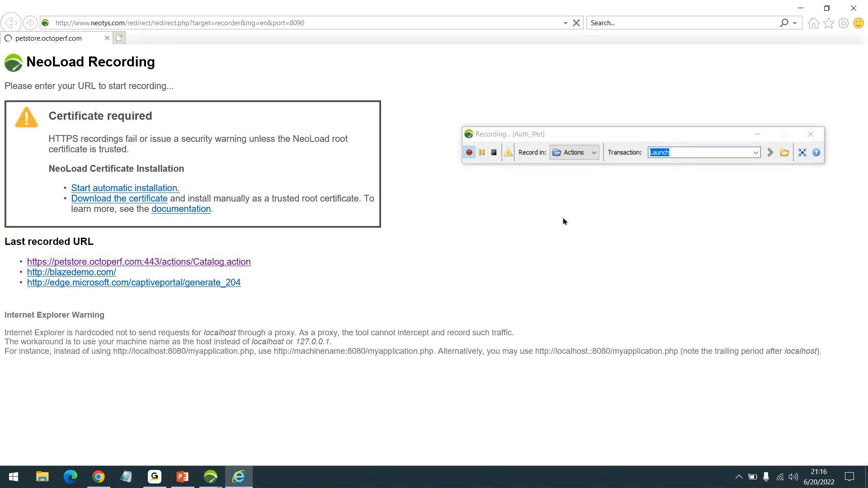
left_click(136, 187)
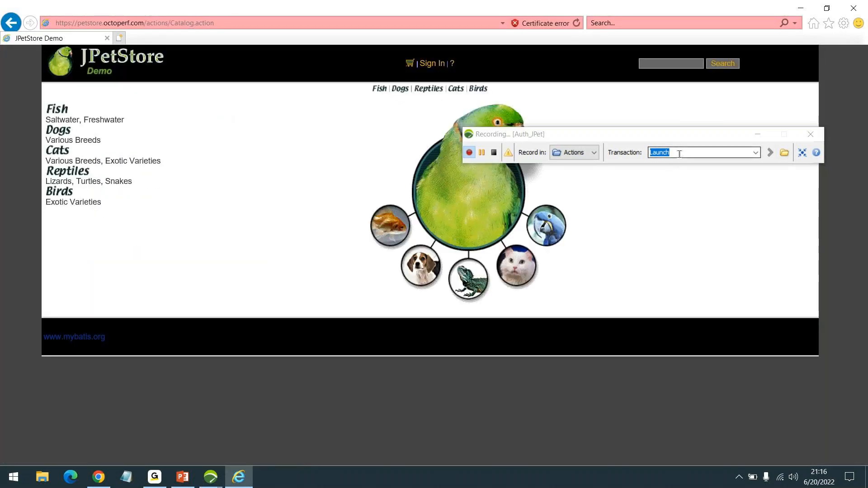
- Rename the transaction to Click SignIn and open the JPetStore sign-in page
type("Click SignIn")
key("ctrl+a")
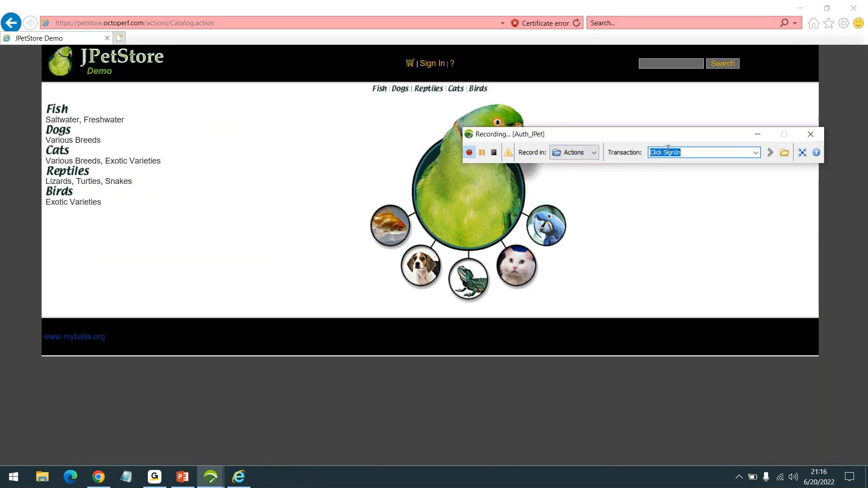
left_click(433, 65)
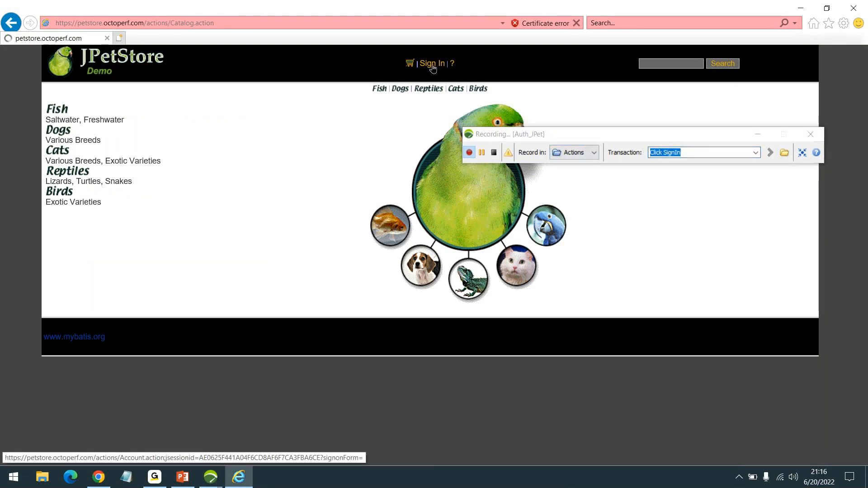
- Under a Click Login transaction, log in to JPetStore with the demo username and password
left_click_drag(597, 135, 594, 273)
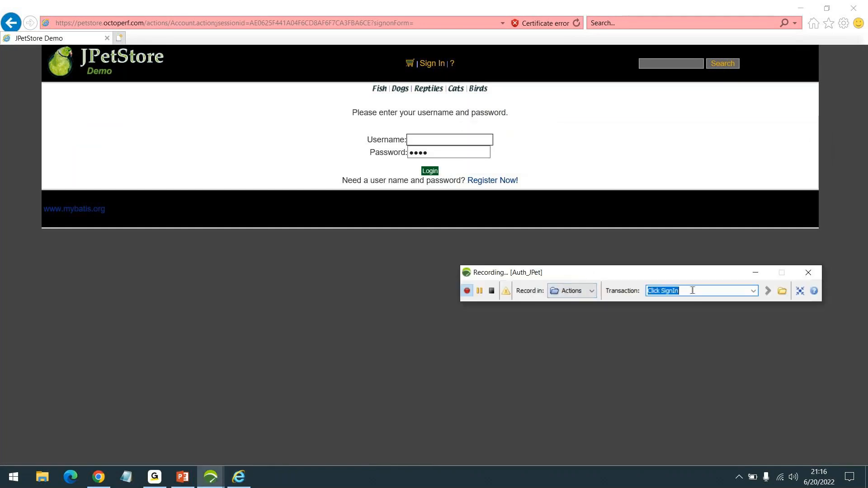
type("Click Login")
key("Return")
left_click(442, 142)
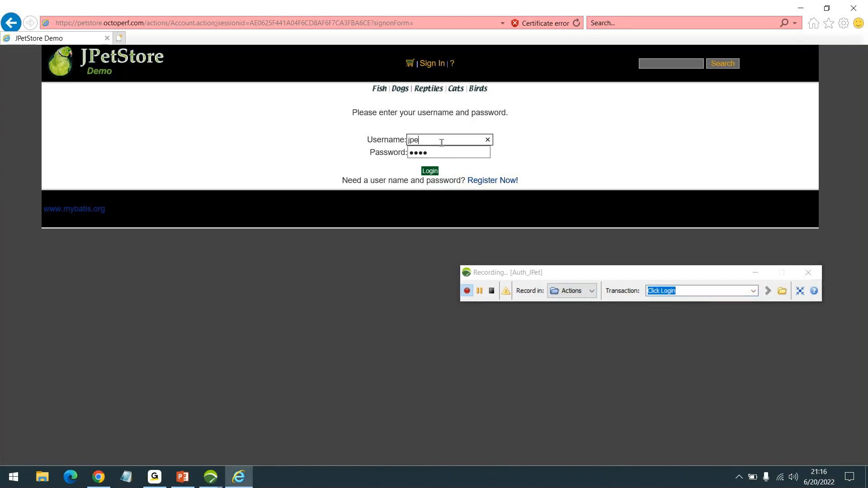
type("jpetuser")
key("Tab")
type("••")
left_click(430, 172)
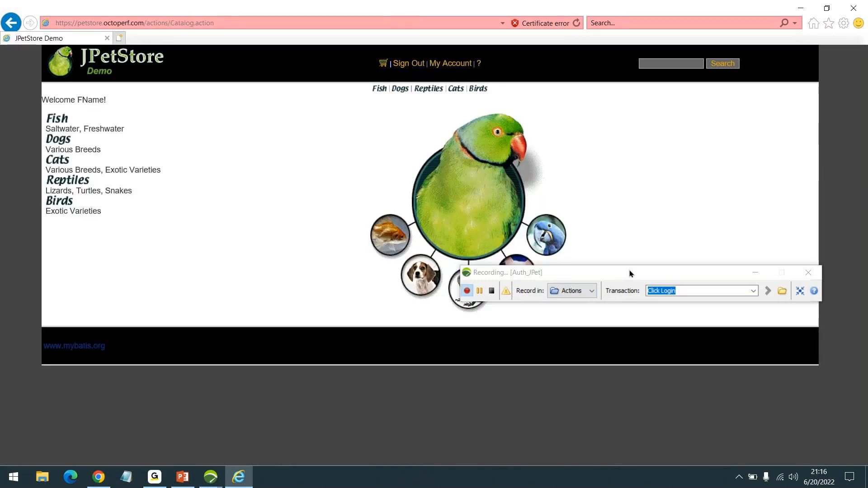
- Name the next transaction Click Fish
left_click_drag(632, 273, 617, 119)
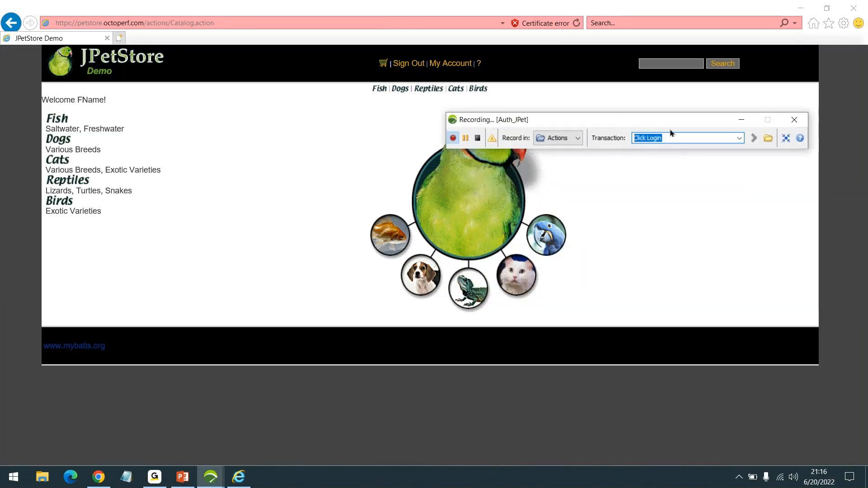
type("Click Fish")
key("Return")
- Open the Fish category and rename the transaction to Click AngelFish
left_click(58, 121)
left_click_drag(607, 119, 647, 234)
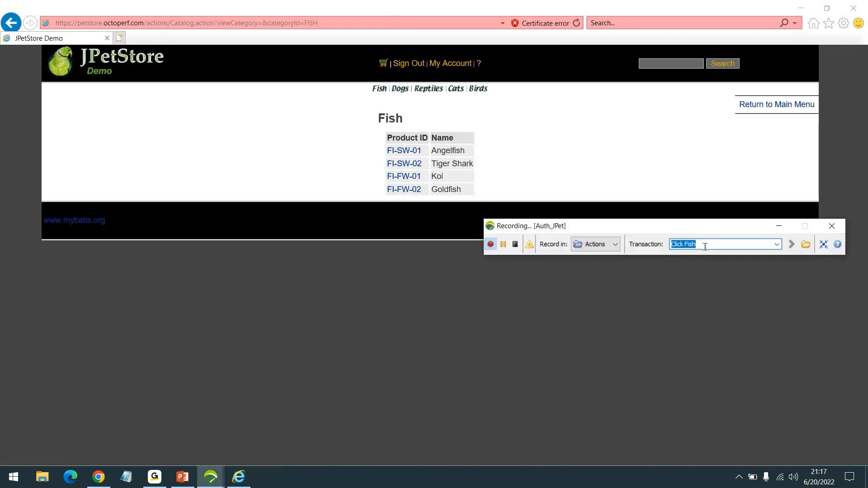
left_click(705, 246)
left_click(684, 247)
type("Angel")
key("Return")
- Open the Angelfish product FI-SW-01 and rename the transaction to Click Item
left_click(409, 150)
double_click(704, 245)
type("Ite")
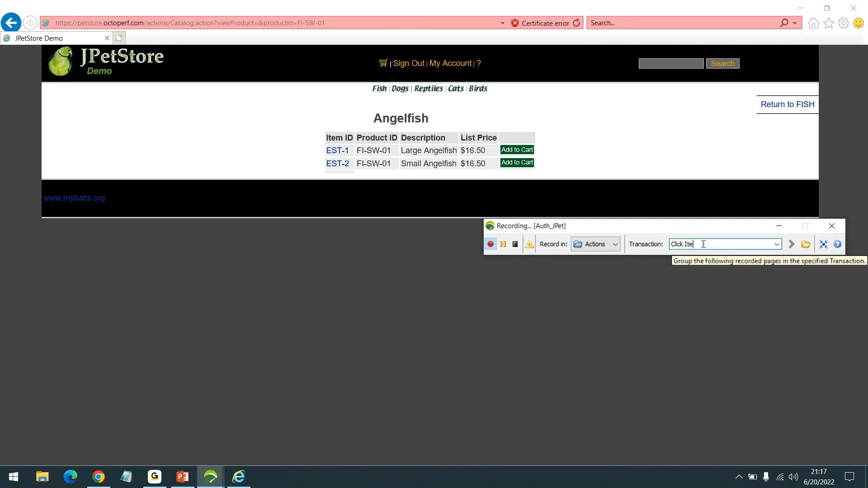
type("m")
key("Return")
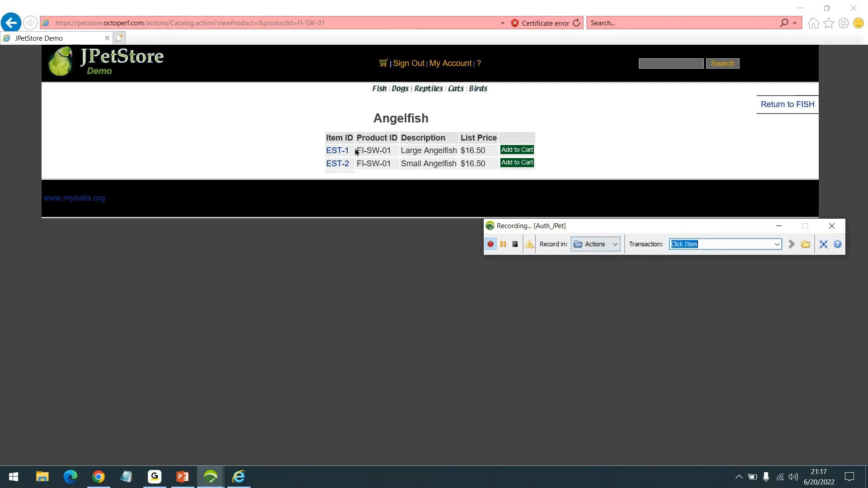
- Open the EST-1 Large Angelfish item and add it to the cart under an AddToCart transaction
left_click(339, 151)
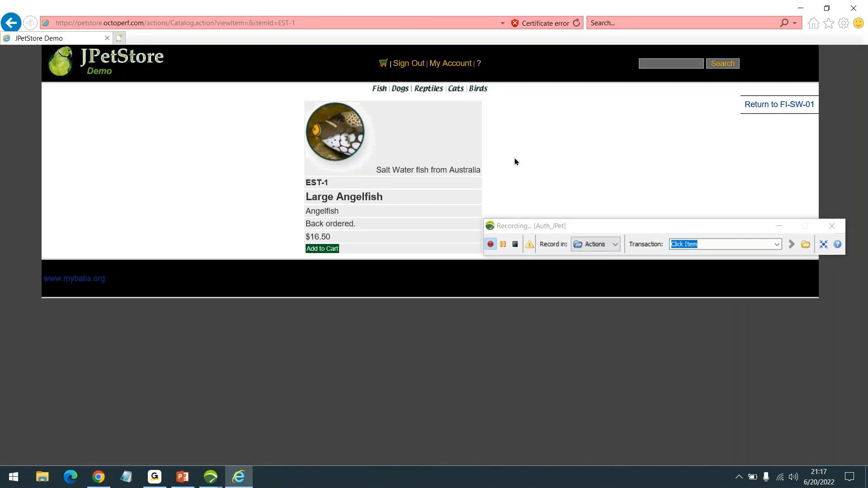
left_click(712, 245)
triple_click(712, 245)
type("A")
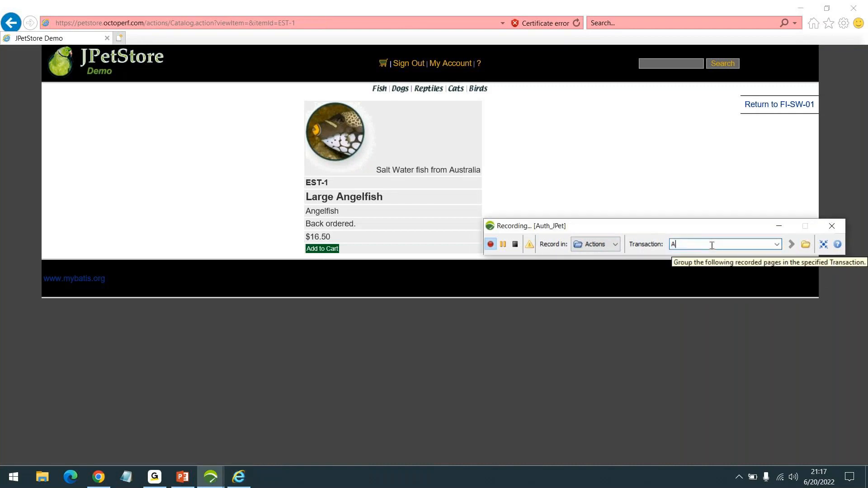
type("ddToCart")
key("Return")
left_click(322, 250)
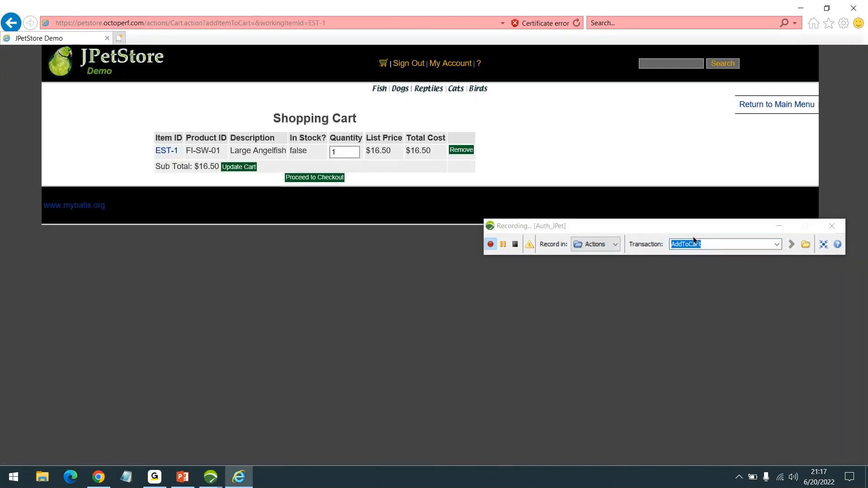
- Rename the next transaction to Checkout
left_click(711, 244)
key("BackSpace")
type("Checkout")
key("Return")
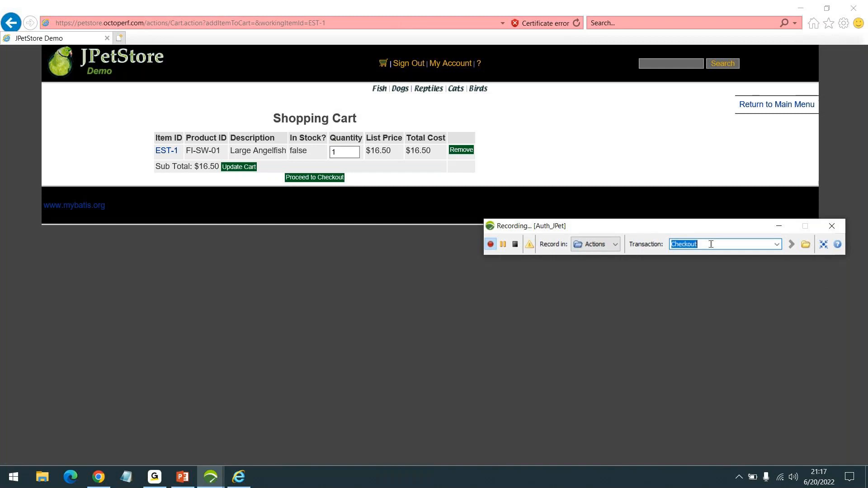
- Proceed to checkout, then continue the order form under a Continue transaction
left_click(313, 181)
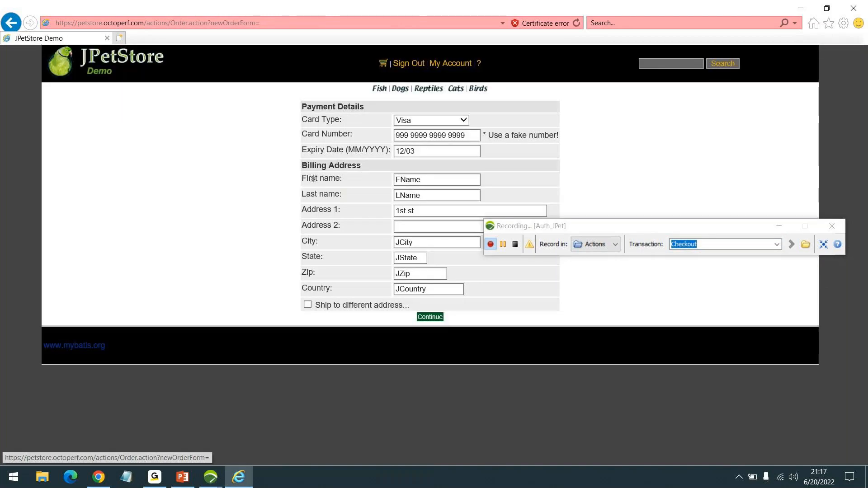
left_click_drag(614, 227, 624, 159)
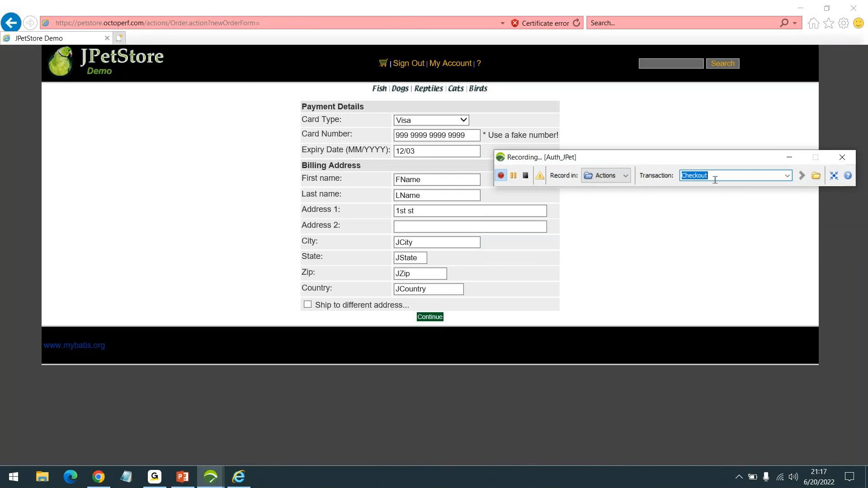
type("Co")
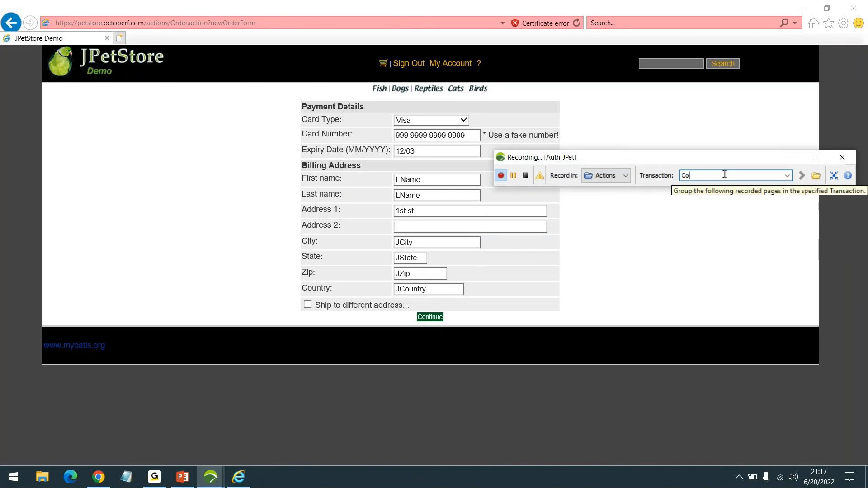
key("Return")
left_click(421, 318)
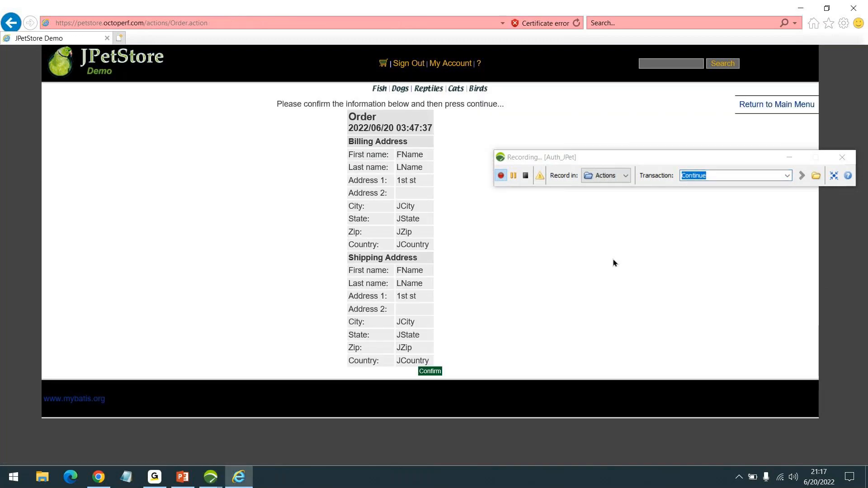
- Rename the transaction to Confirm and submit the order
left_click(716, 177)
type("Confirm")
key("Return")
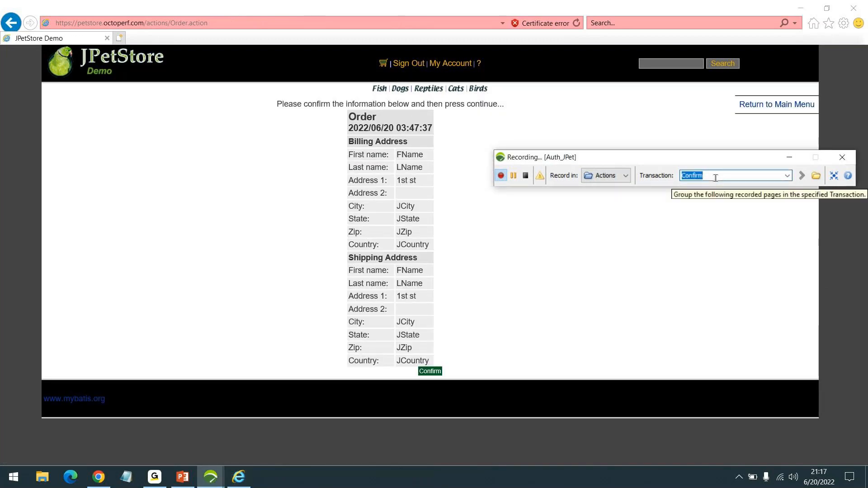
left_click(428, 375)
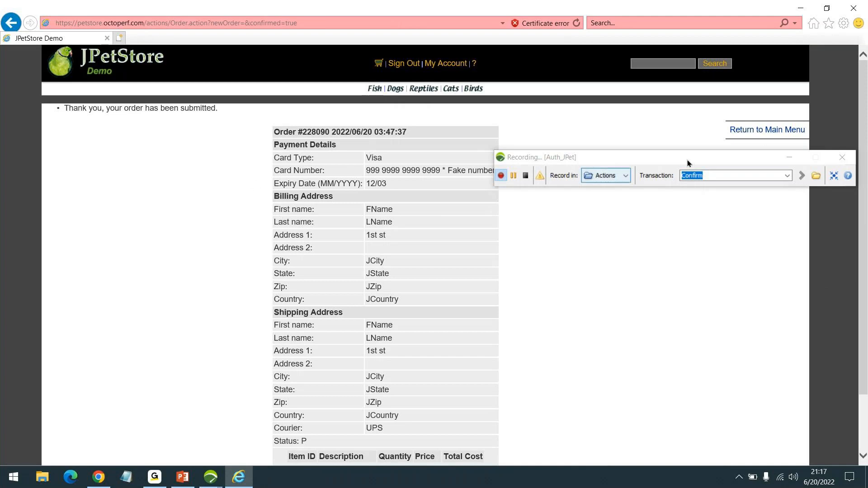
- Under a Homepage transaction, return to the JPetStore main catalog page
type("Homepage")
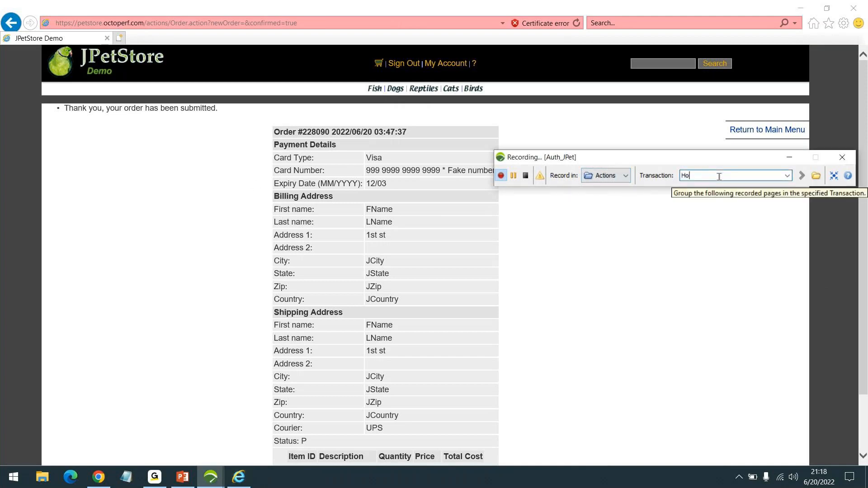
key("Return")
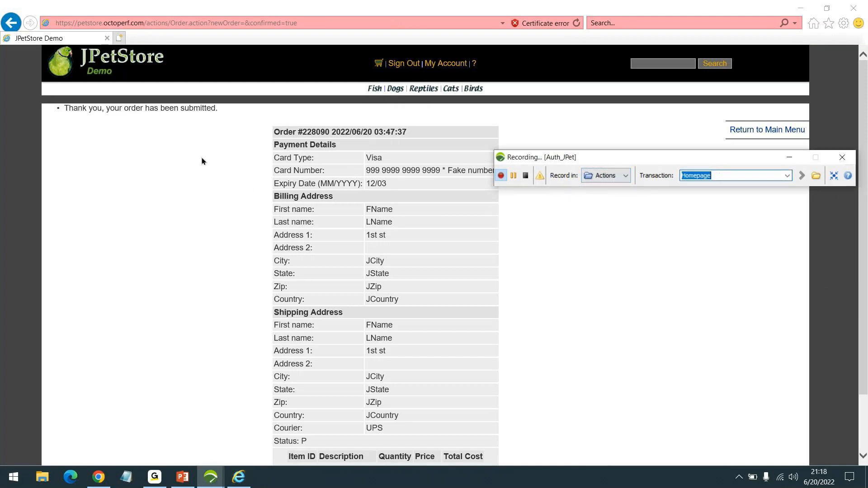
left_click(103, 61)
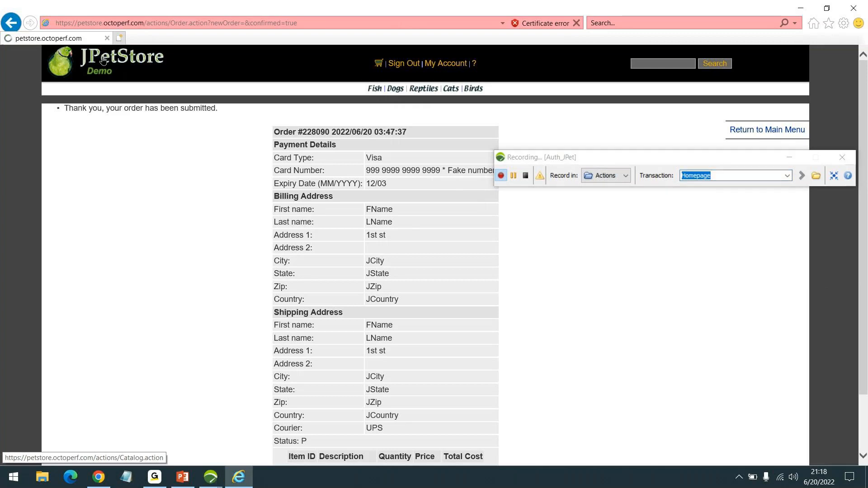
- Stop the recording and exclude tile-service.weather.microsoft.com, keeping only petstore.octoperf.com as a host
left_click(525, 176)
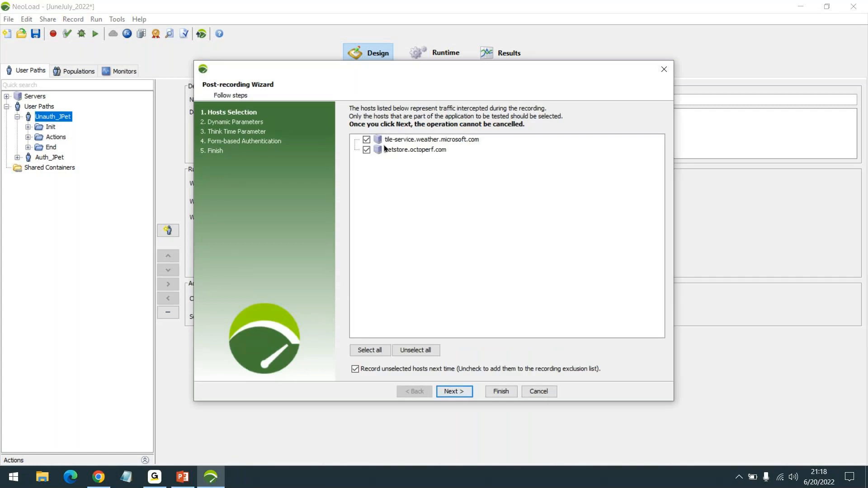
left_click_drag(454, 74, 509, 47)
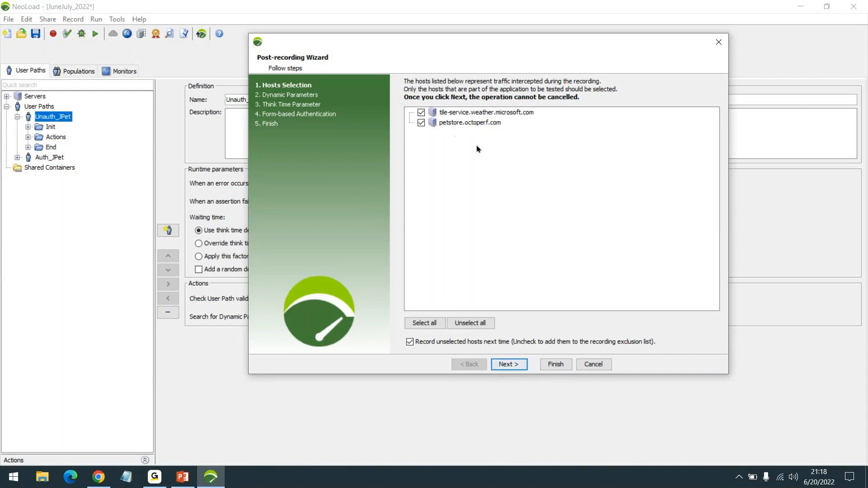
left_click(456, 124)
left_click(451, 111)
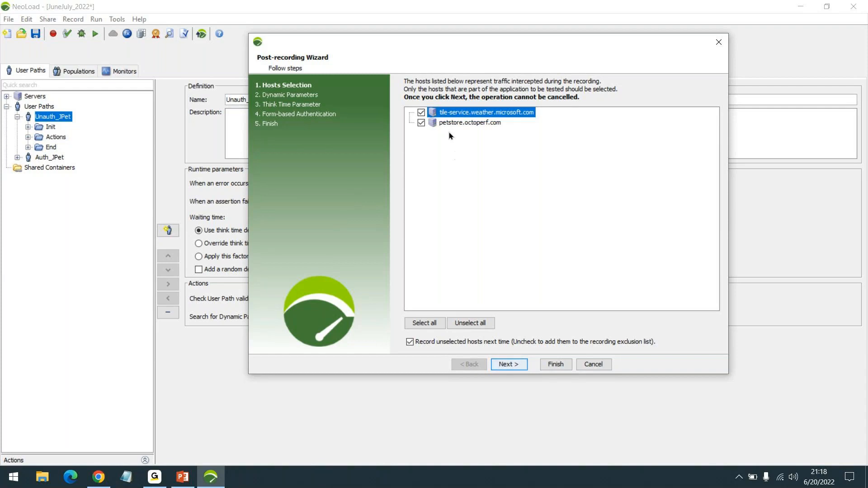
left_click(423, 114)
- Skip the dynamic-parameter search, keep recorded think times, and finish the post-recording wizard
left_click(505, 364)
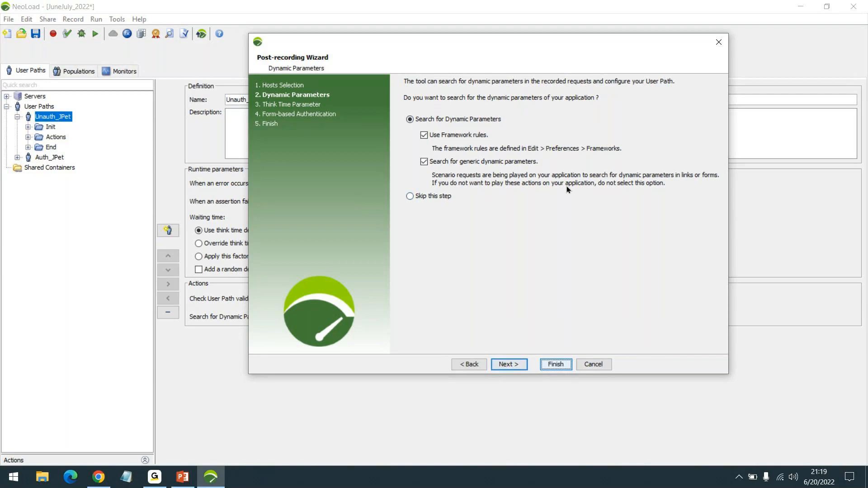
left_click(427, 197)
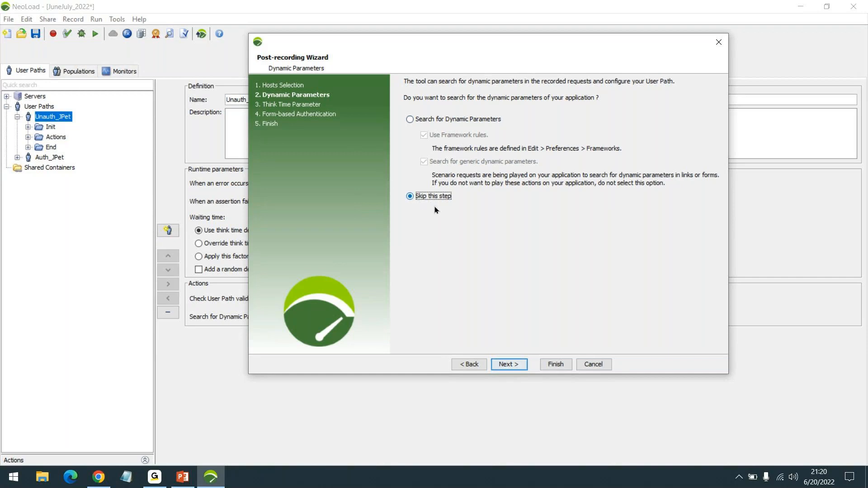
left_click(500, 366)
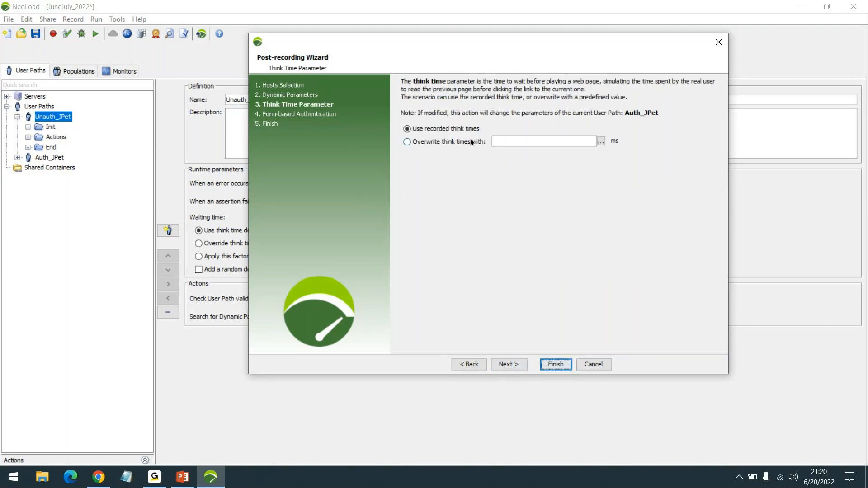
left_click(508, 366)
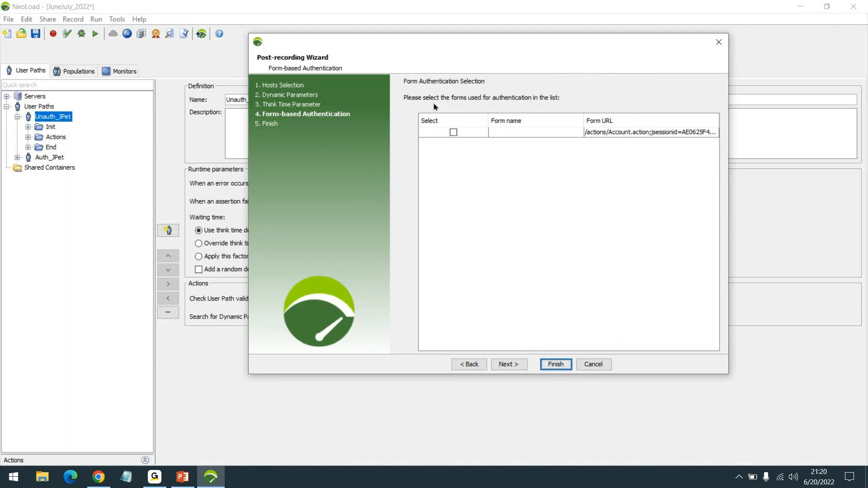
left_click(527, 132)
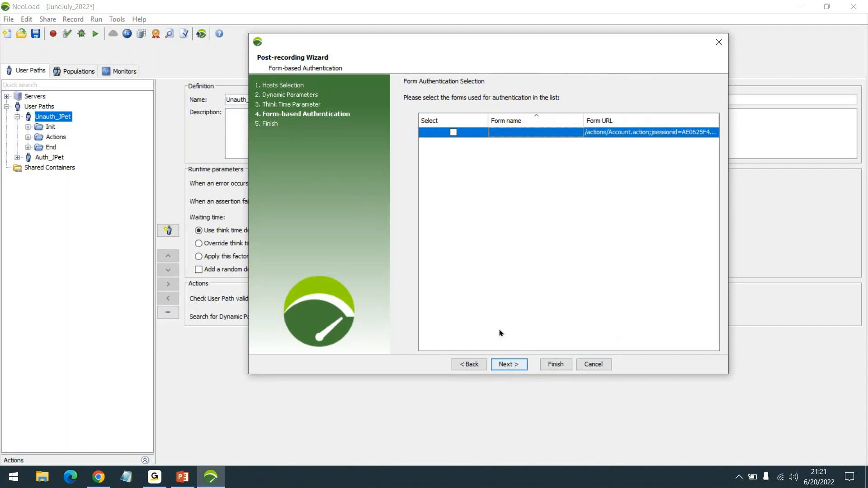
left_click(502, 366)
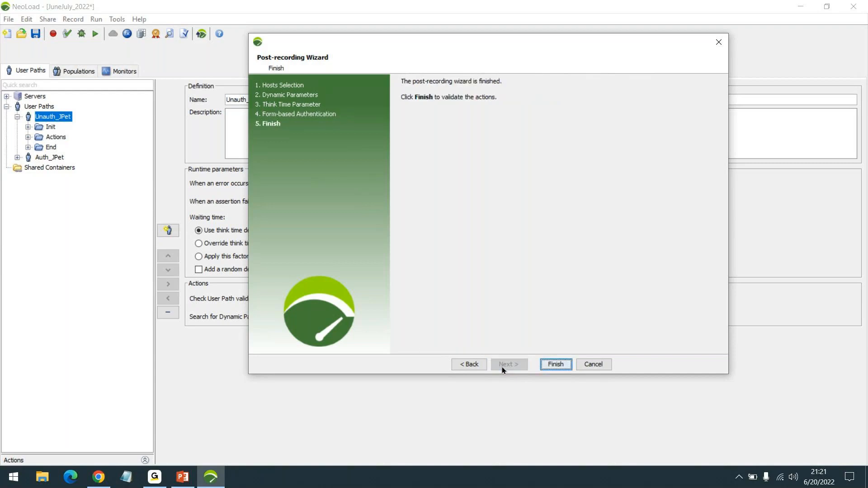
left_click(555, 365)
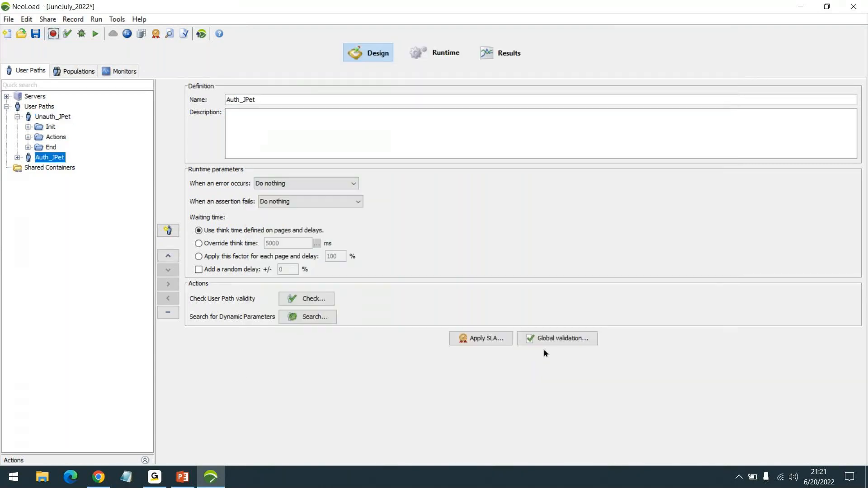
- Expand the Unauth_JPet and Auth_JPet Actions folders and open Click SignIn's Account.action request
left_click(28, 137)
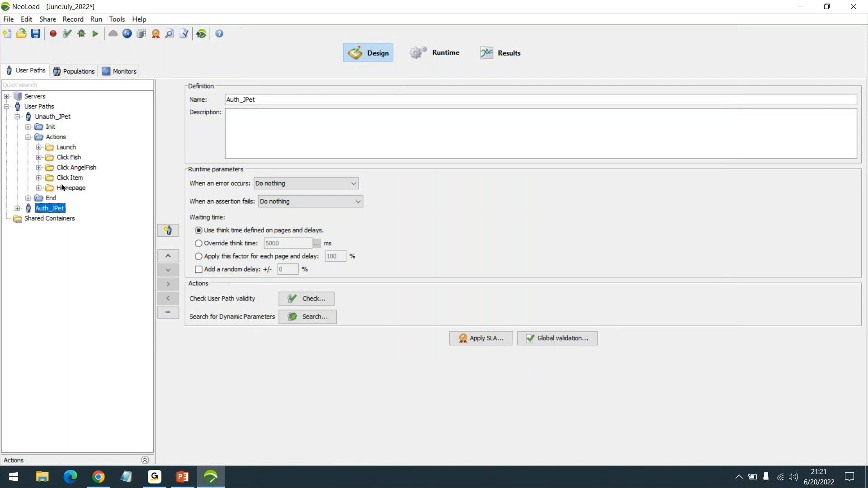
left_click(17, 208)
left_click(28, 228)
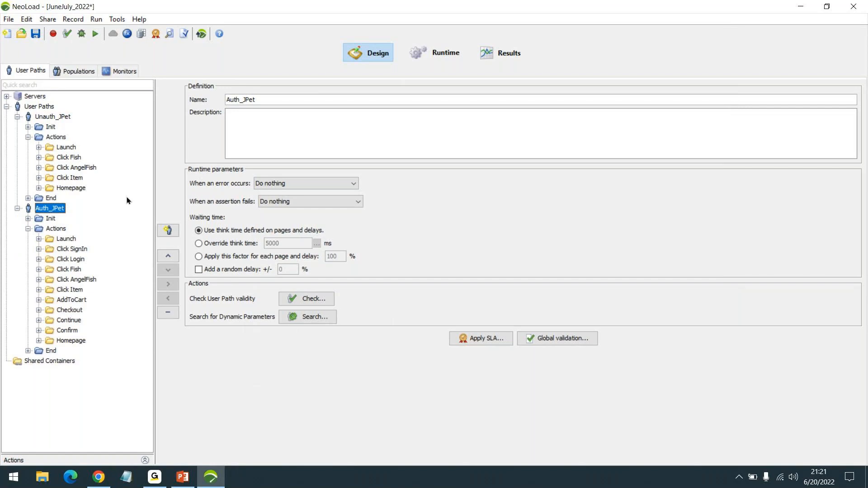
left_click(69, 149)
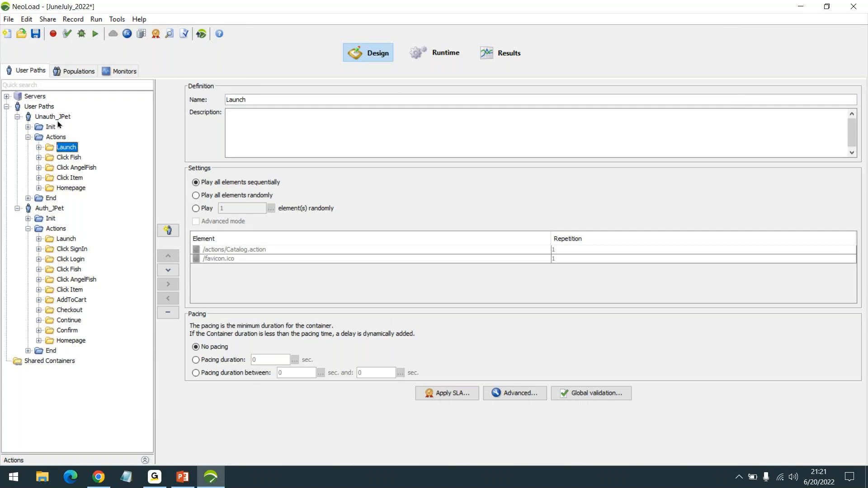
left_click(59, 272)
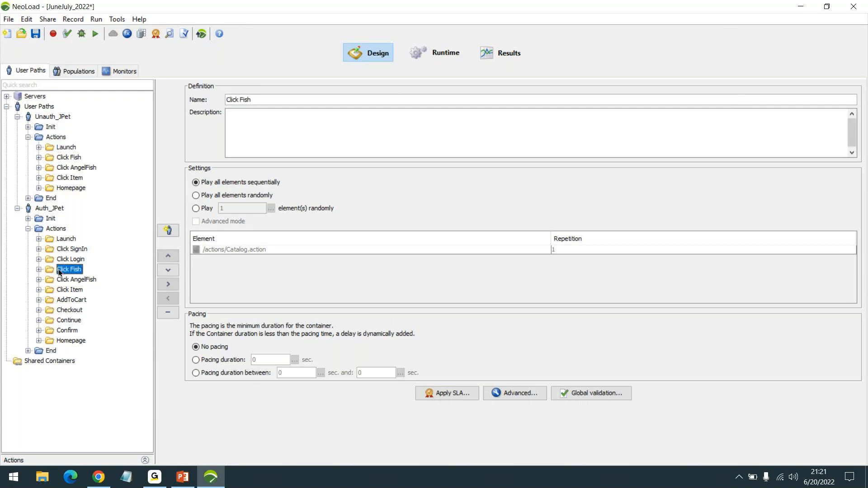
left_click(72, 250)
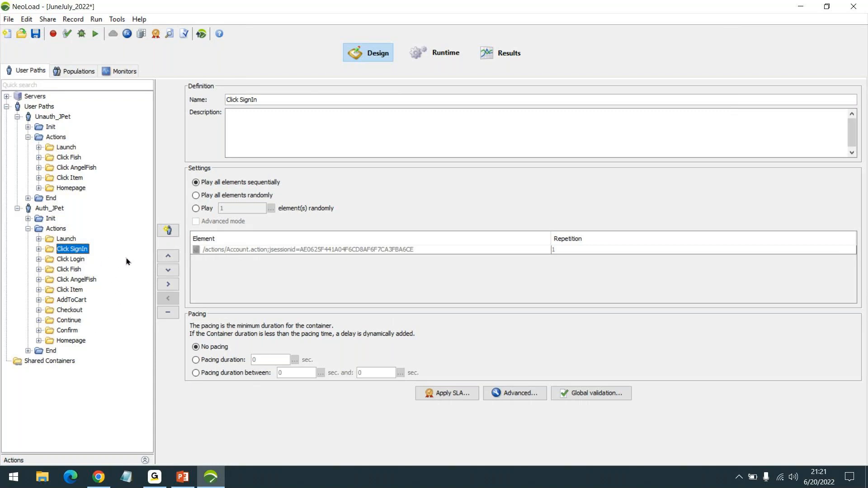
double_click(73, 250)
double_click(86, 259)
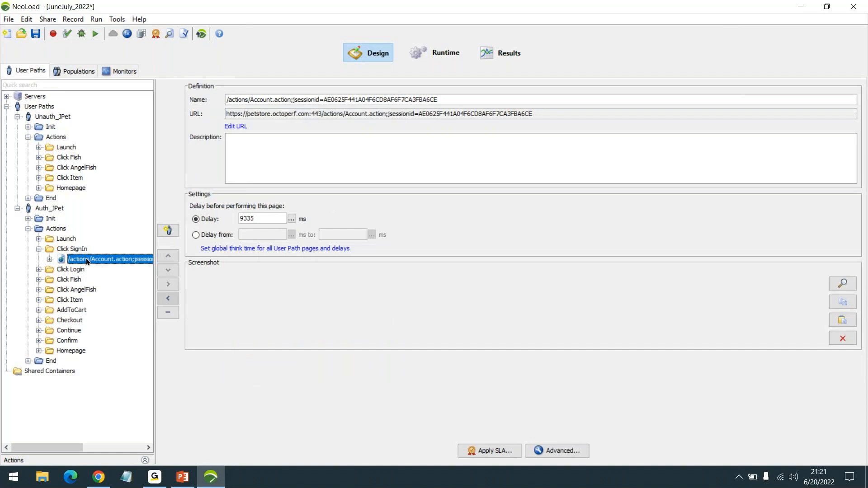
- Expand all Auth_JPet actions and step through the Launch requests from /actions/Catalog.action to sm_dogs.gif
left_click(97, 269)
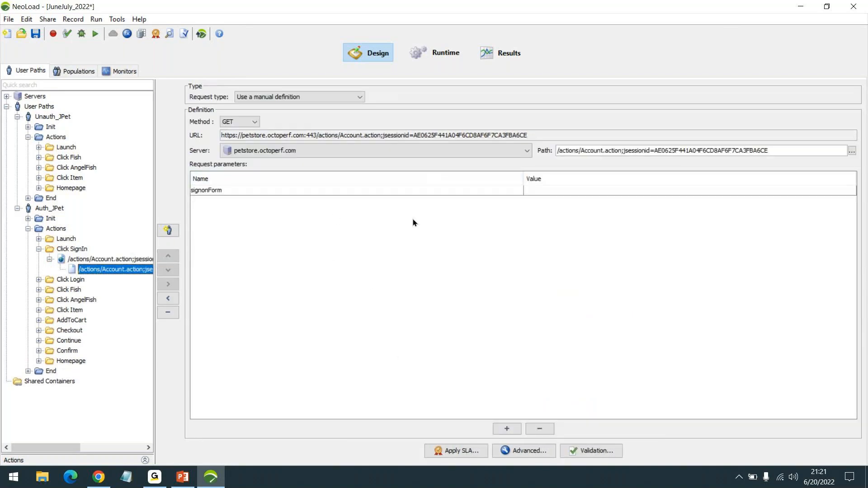
right_click(57, 229)
left_click(96, 424)
scroll(111, 208, "down", 2)
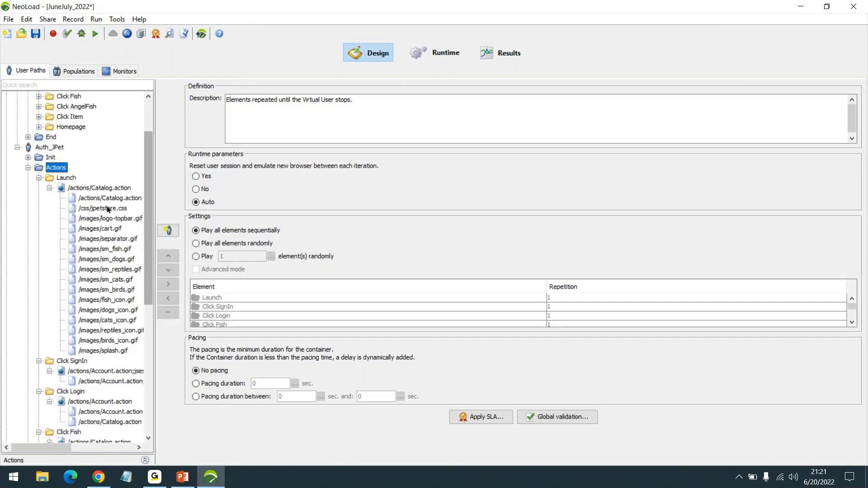
left_click(102, 198)
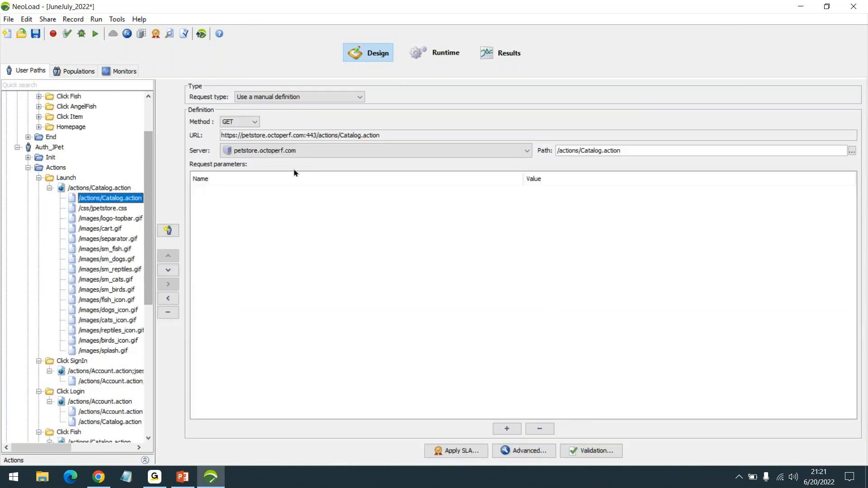
scroll(55, 266, "down", 3)
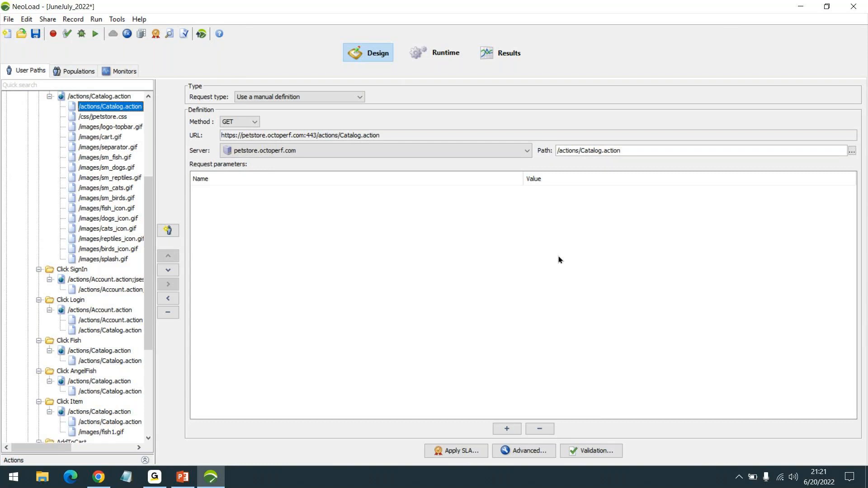
key("Down")
key("Down")
key("Down")
key("Down")
key("Down")
key("Down")
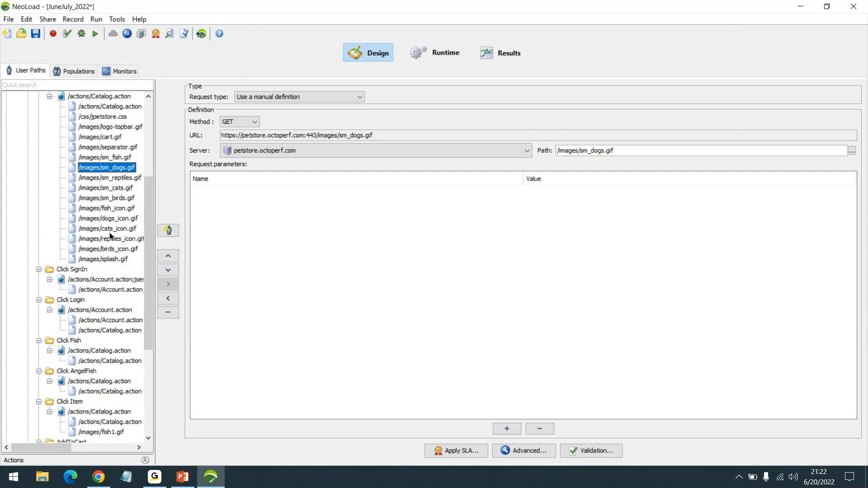
- Step from sm_reptiles.gif through Click SignIn to the Click Login POST /actions/Account.action parameters
scroll(121, 241, "down", 2)
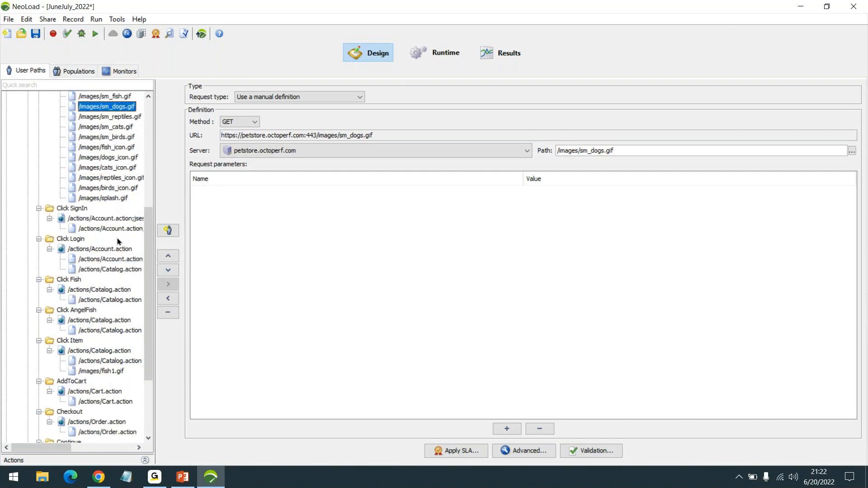
left_click(119, 118)
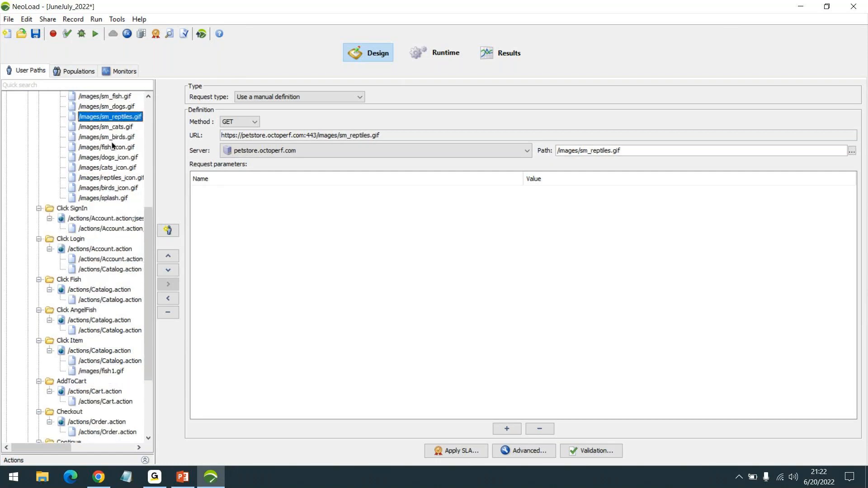
key("Down")
key("Down")
key("Down")
key("Down")
key("Down")
key("Down")
key("Down")
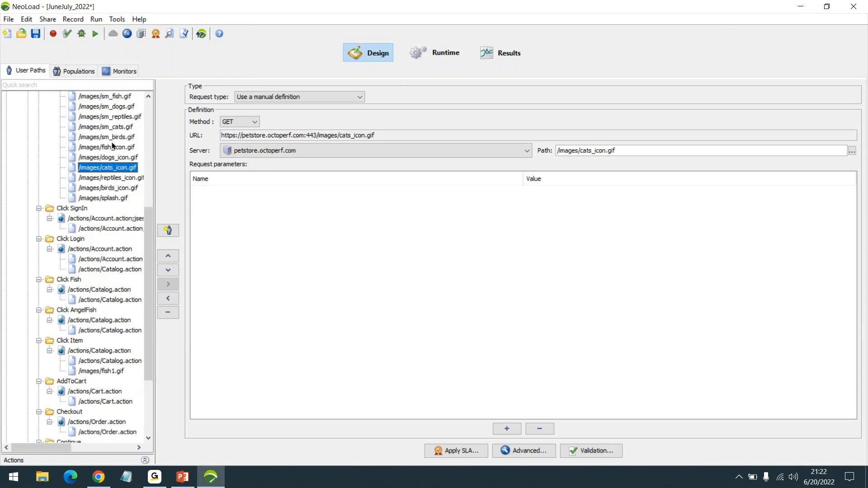
key("Down")
key("Down")
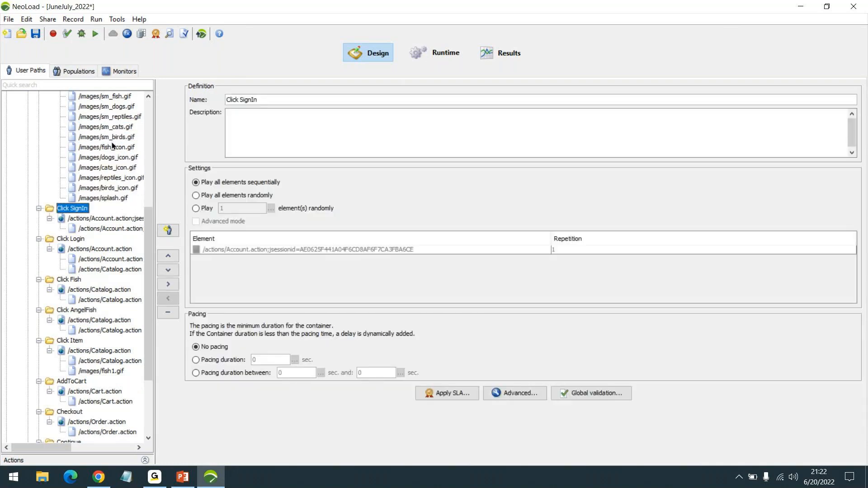
key("Up")
key("Up")
key("Up")
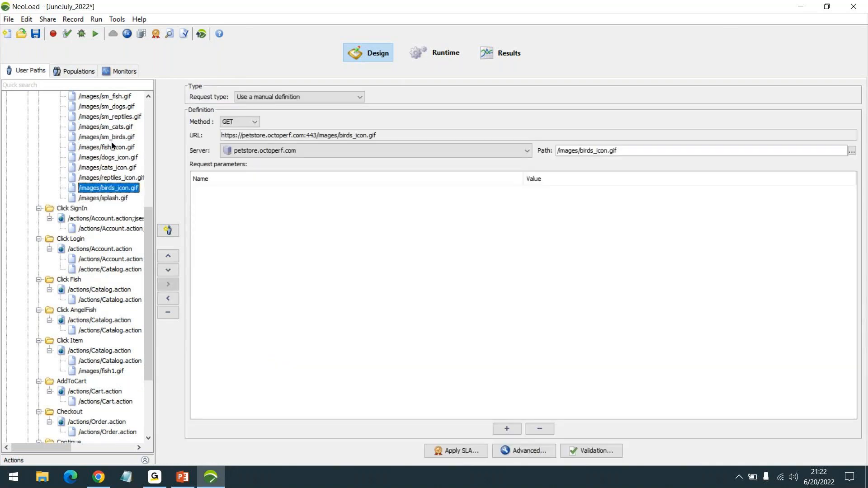
key("Down")
key("Down")
key("Down")
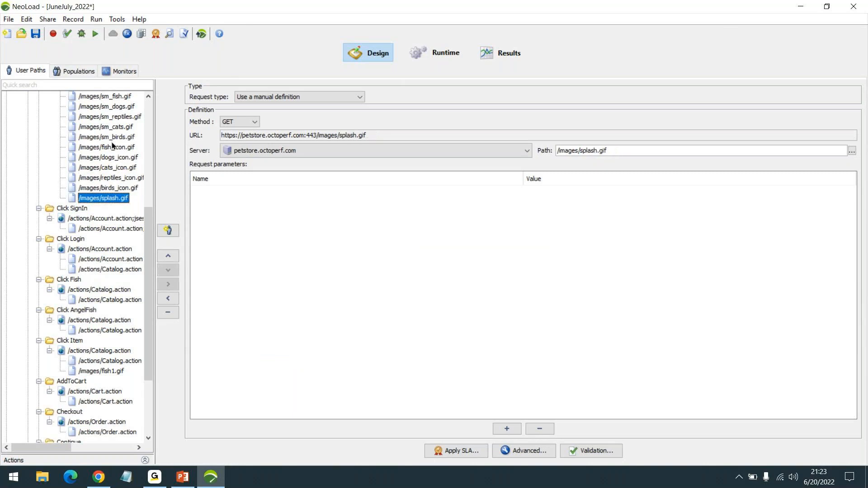
key("Down")
key("Down")
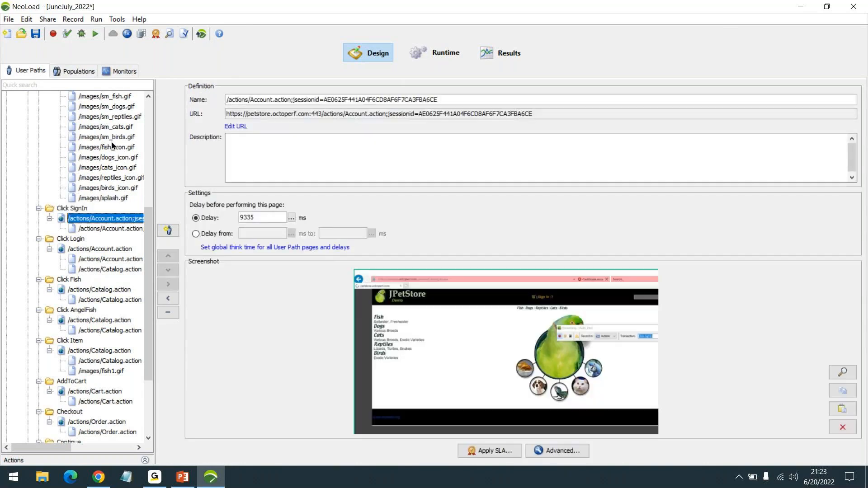
key("Down")
key("Down")
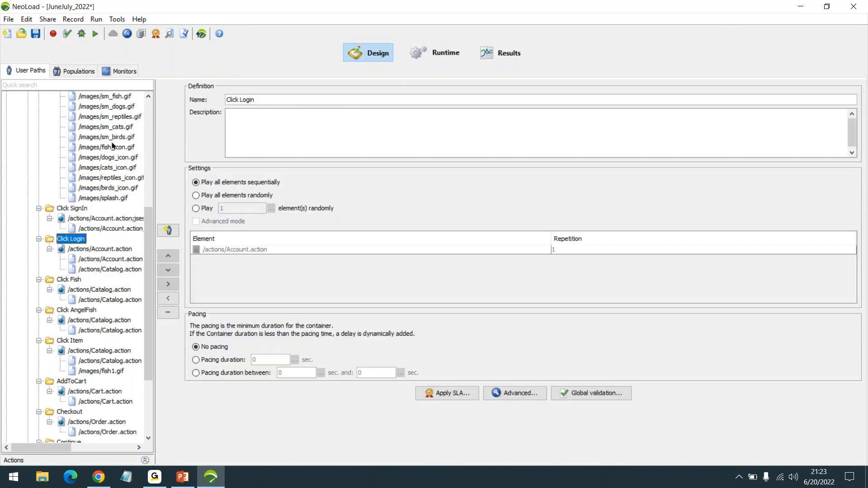
key("Down")
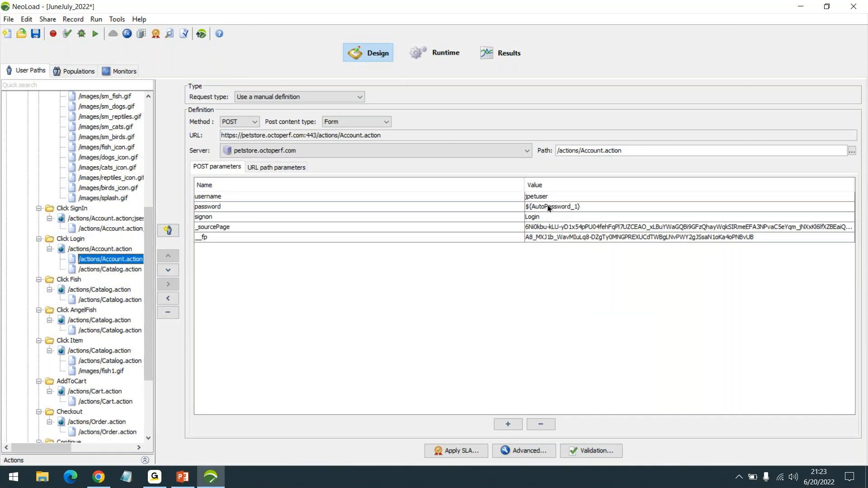
- Inspect the login POST's username, password, _sourcePage and _fp parameters and their values
left_click(346, 197)
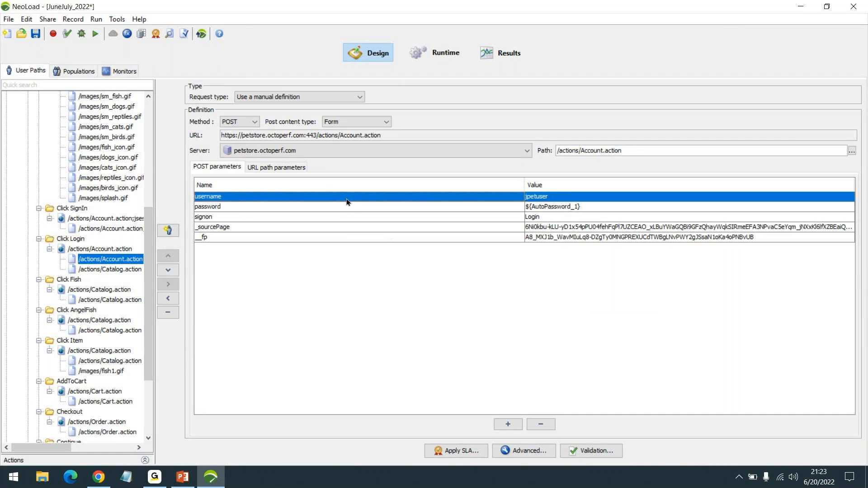
left_click(351, 207)
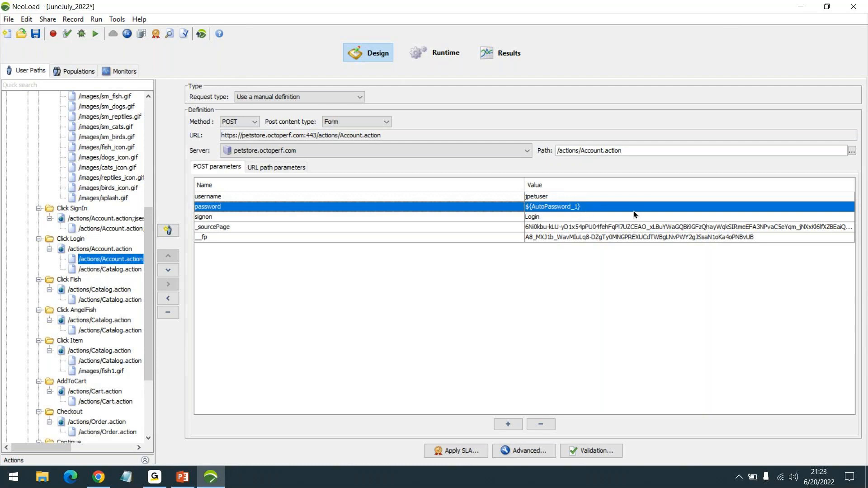
left_click(577, 229)
left_click(570, 237)
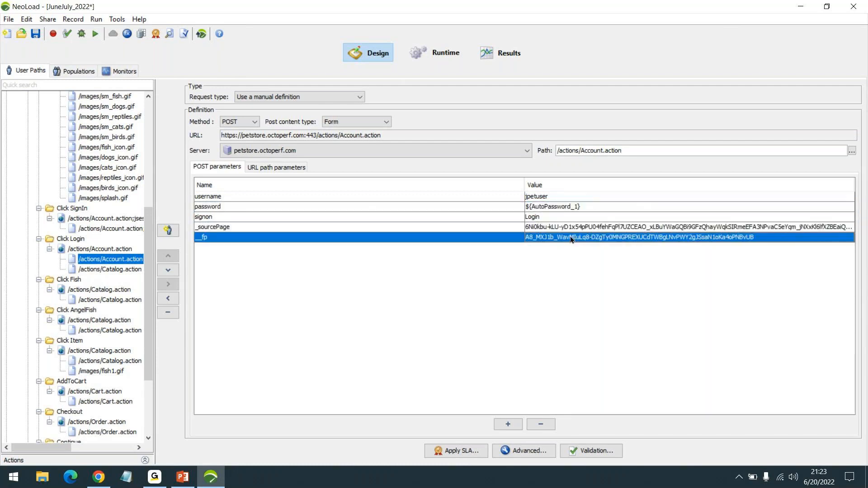
left_click(599, 228)
left_click(605, 238)
left_click(632, 227)
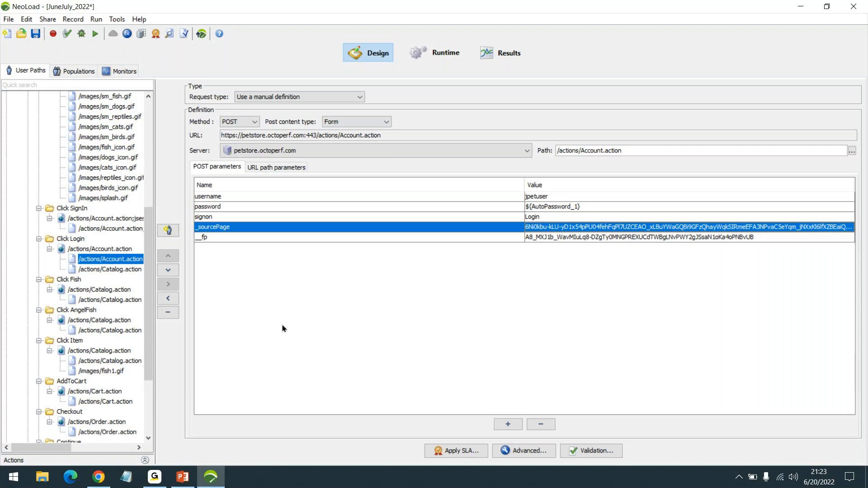
- Recheck the _fp parameter, then switch to the PowerPoint deck at slide 26
scroll(106, 299, "up", 1)
scroll(108, 292, "up", 4)
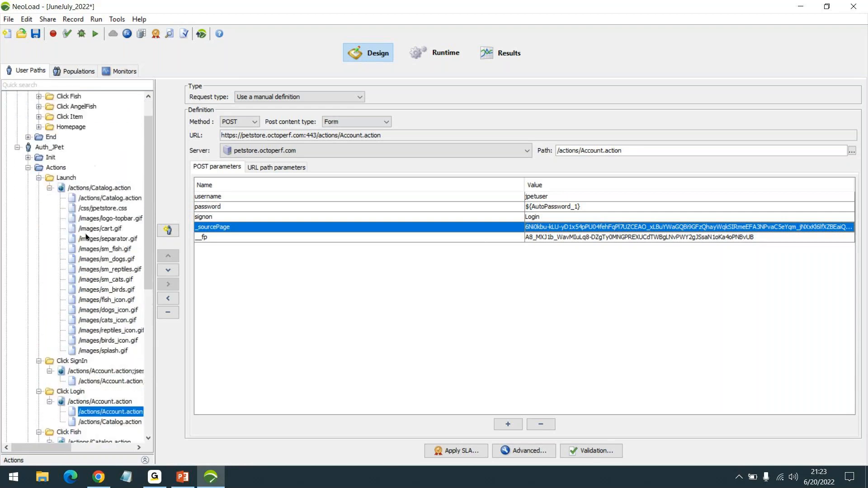
scroll(86, 237, "down", 1)
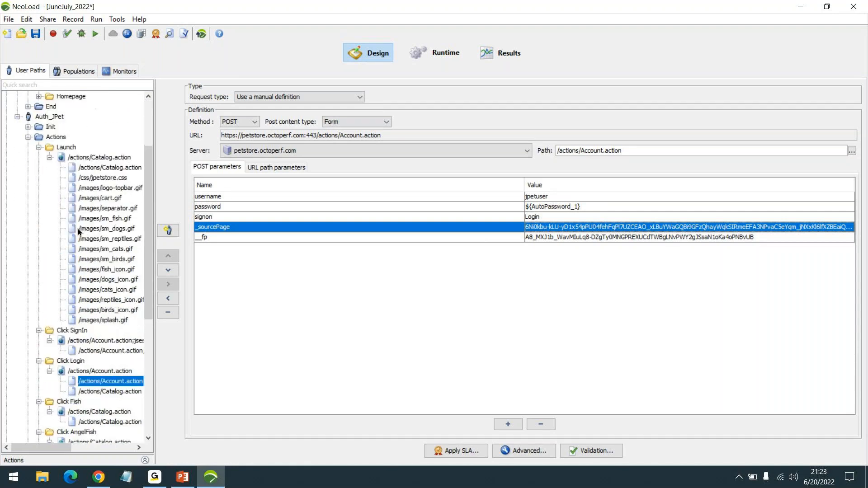
scroll(90, 262, "down", 1)
scroll(101, 262, "down", 1)
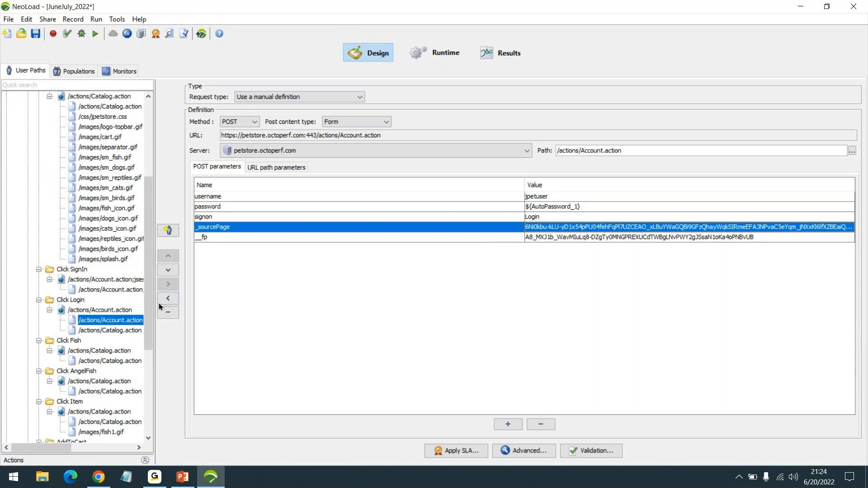
left_click(567, 237)
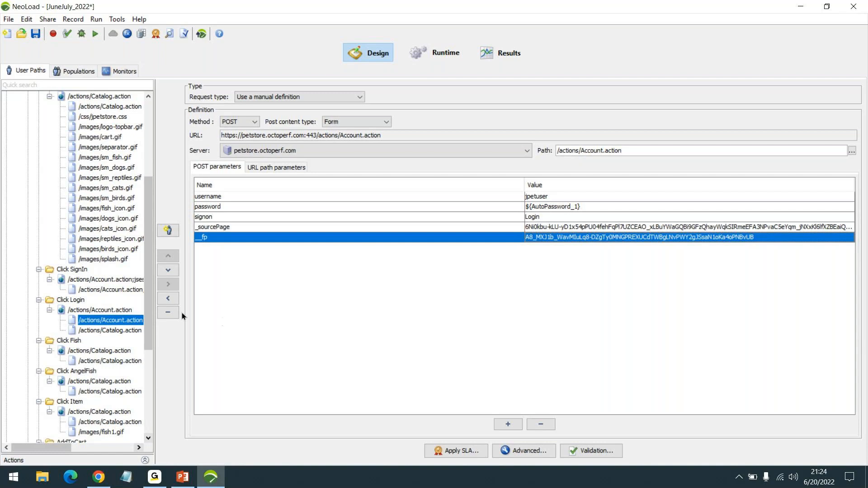
scroll(93, 313, "down", 4)
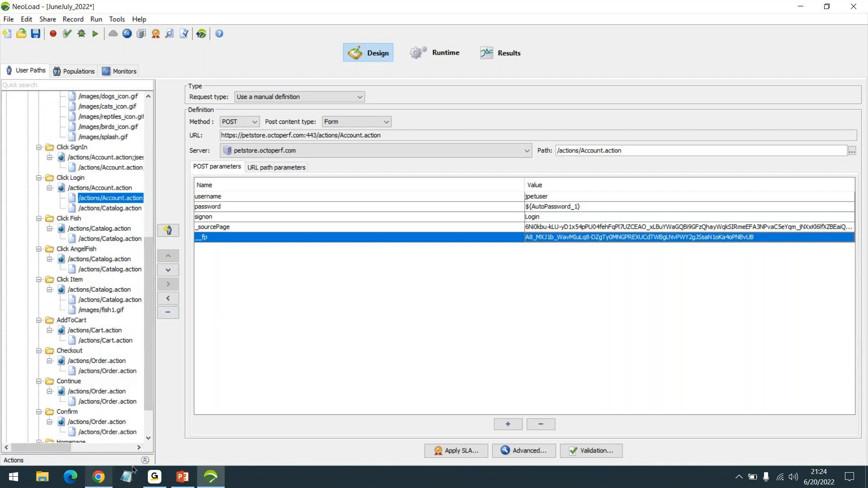
left_click(185, 478)
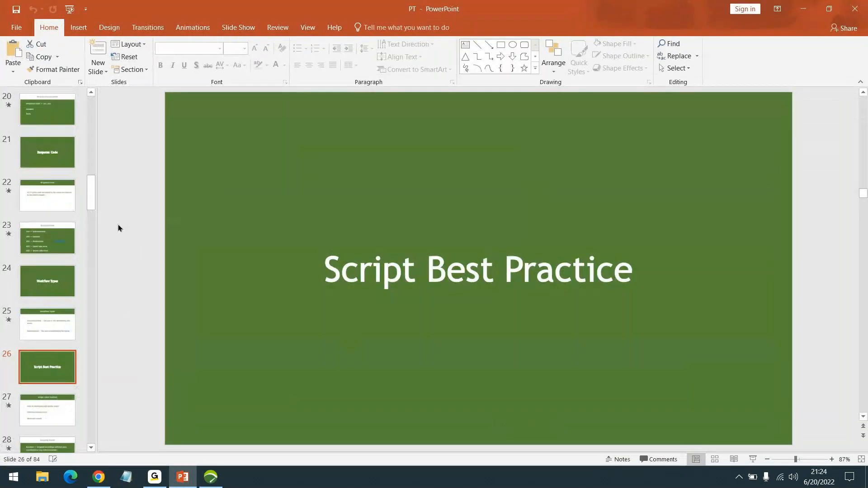
- Run the slide show from slide 26 to the point 'Helps in developing high quality scripts'
left_click(753, 459)
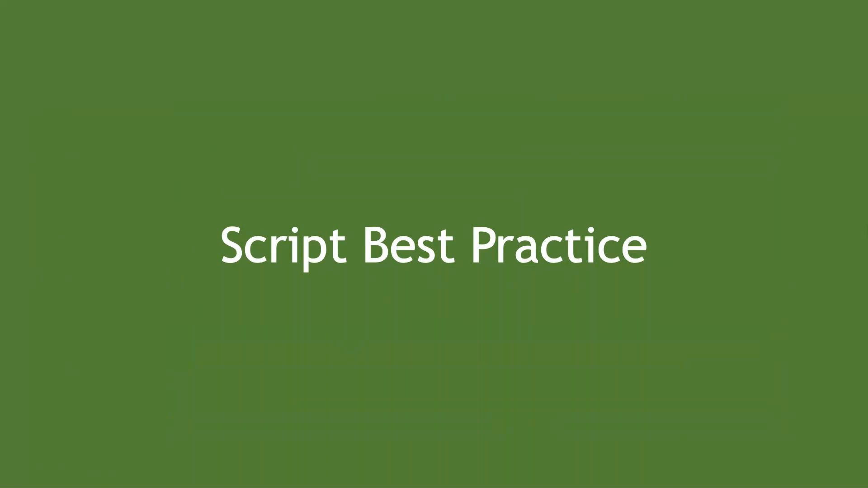
key("Right")
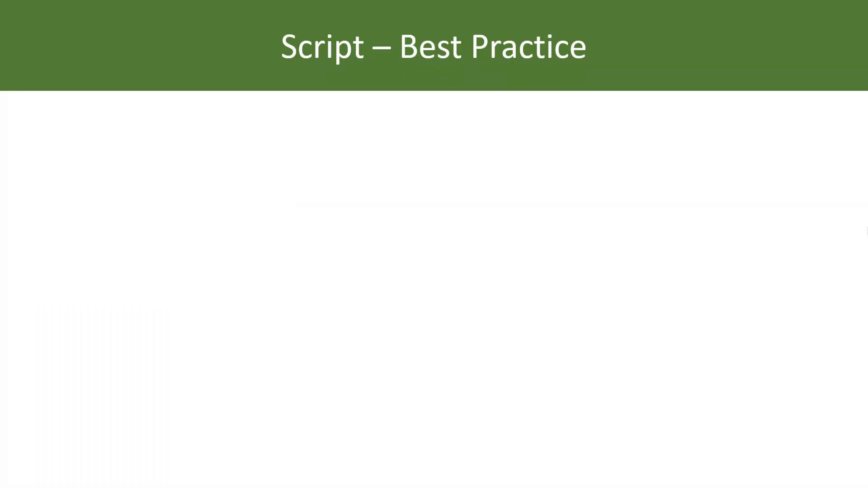
key("Right")
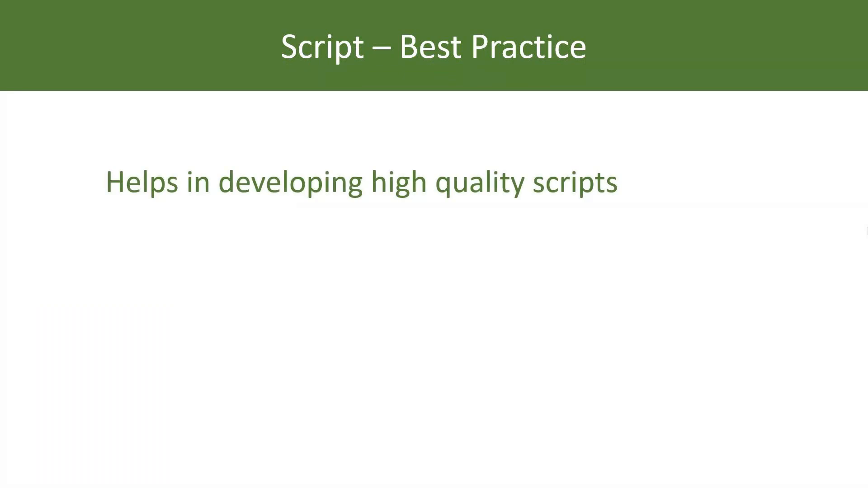
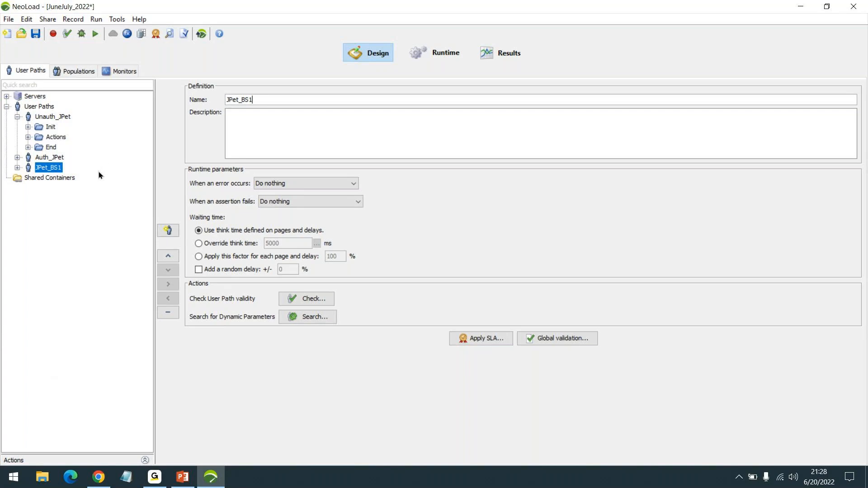
- Fully expand JPet_BS1's Actions container and widen the tree to read the request names
double_click(54, 170)
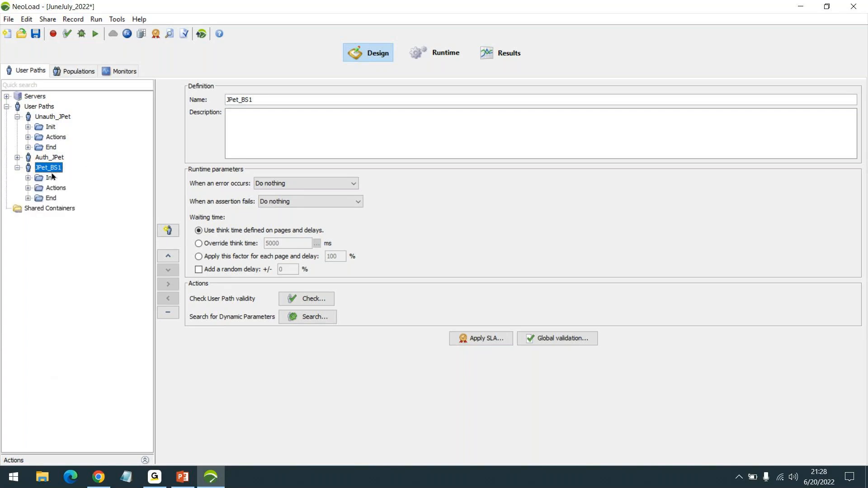
double_click(53, 189)
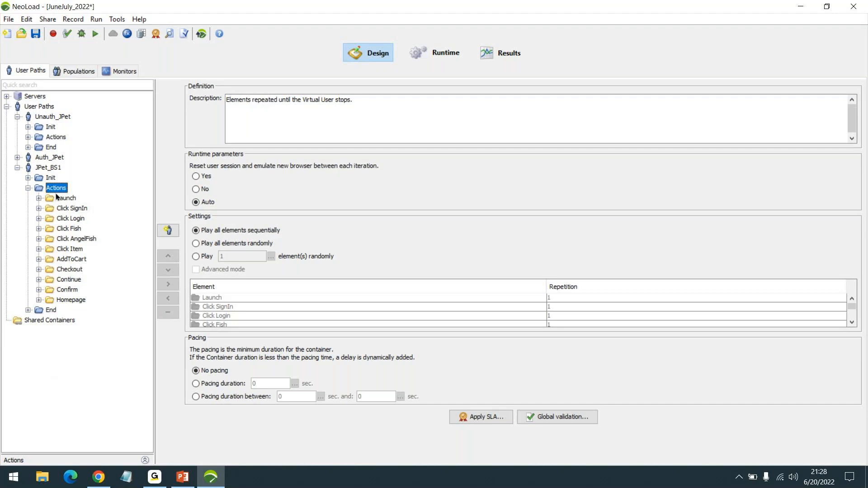
right_click(55, 189)
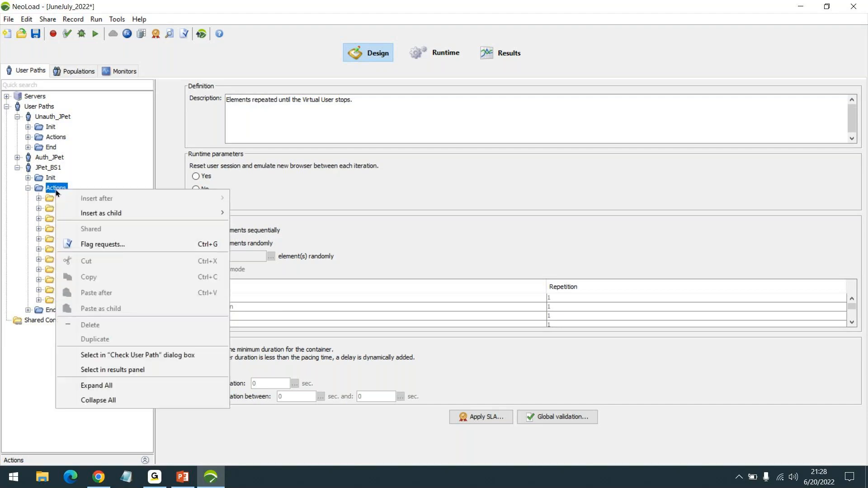
left_click(107, 386)
scroll(147, 235, "down", 1)
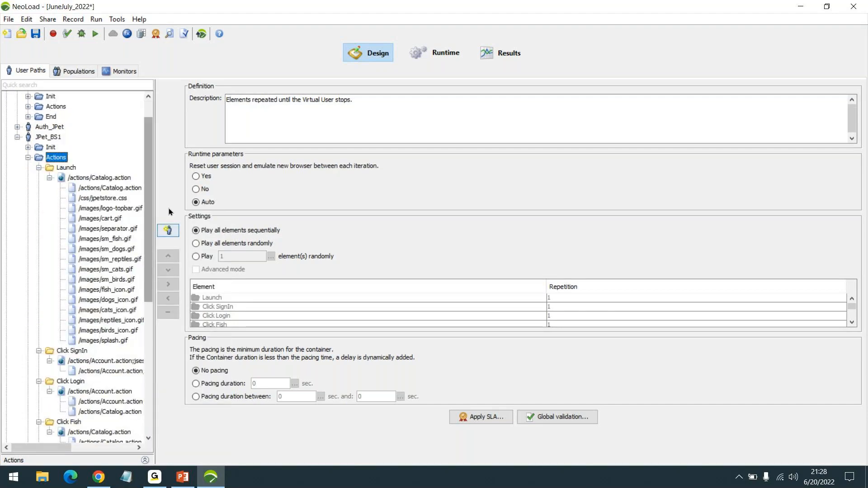
left_click_drag(154, 204, 211, 199)
scroll(113, 247, "down", 1)
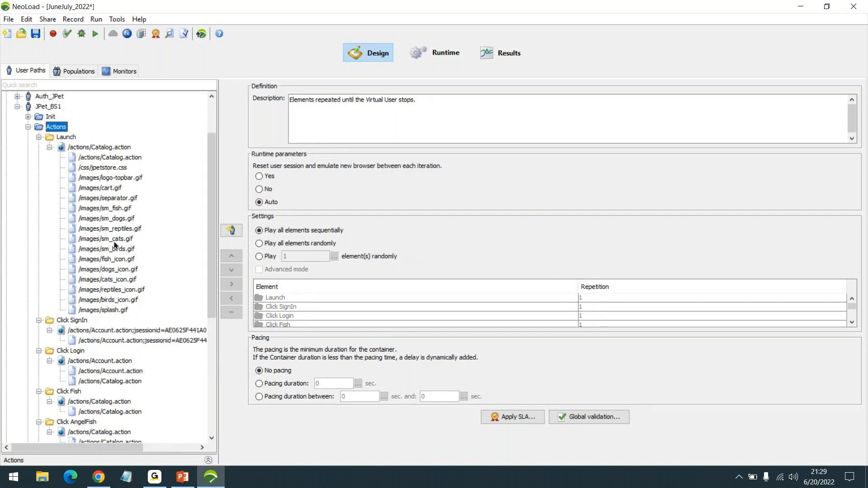
- Disable the Launch resource requests from jpetstore.css through splash.gif
left_click(107, 167)
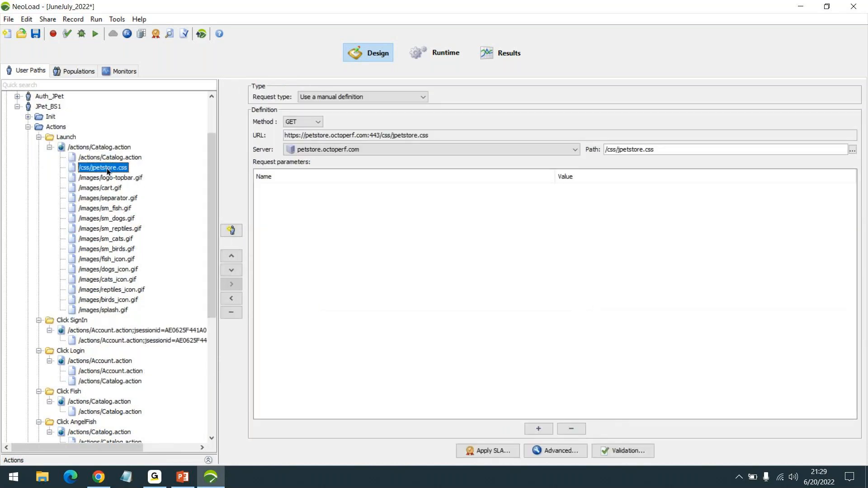
left_click(104, 309, "shift")
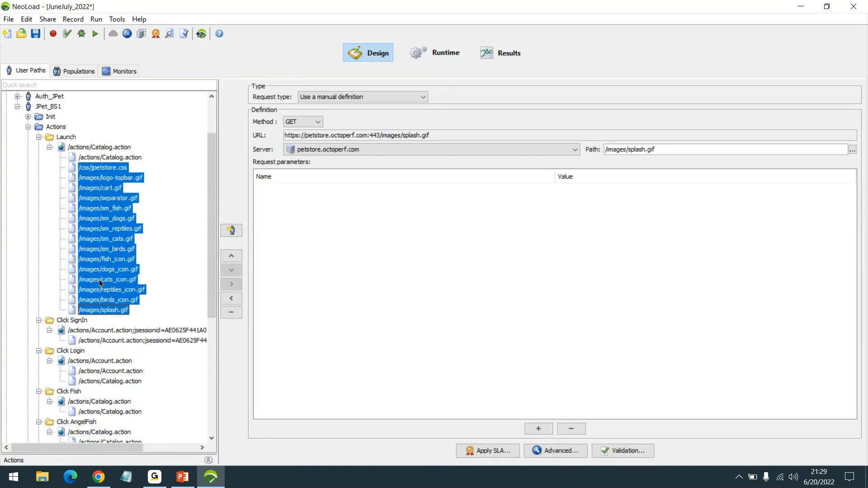
right_click(95, 264)
left_click(115, 272)
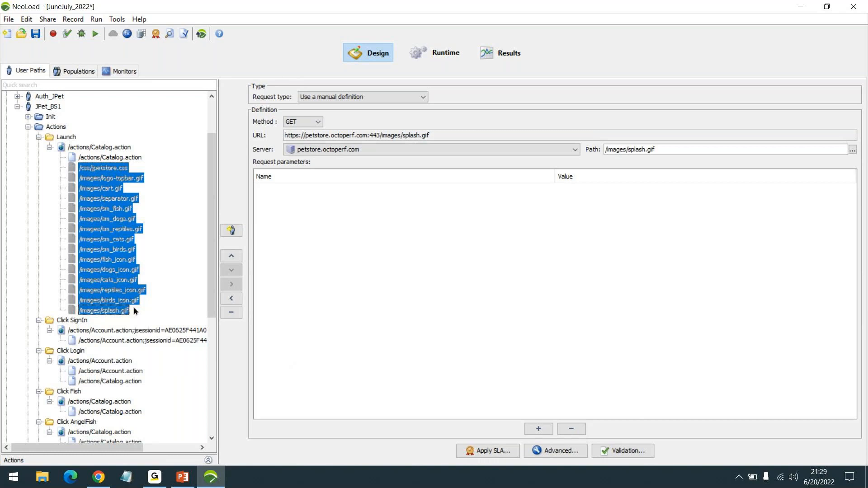
- Disable the /images/fish1.gif request under Click Item, then collapse Actions
scroll(135, 311, "down", 3)
scroll(135, 305, "down", 2)
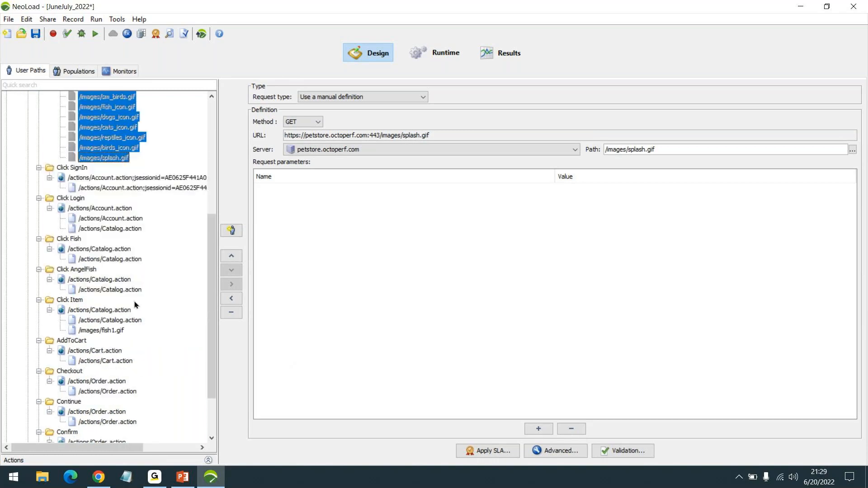
left_click(112, 331)
right_click(113, 333)
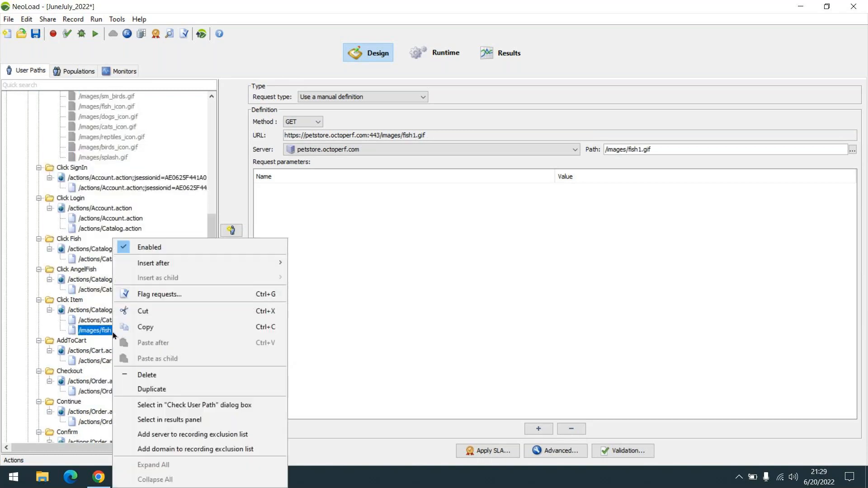
left_click(165, 248)
scroll(155, 261, "down", 2)
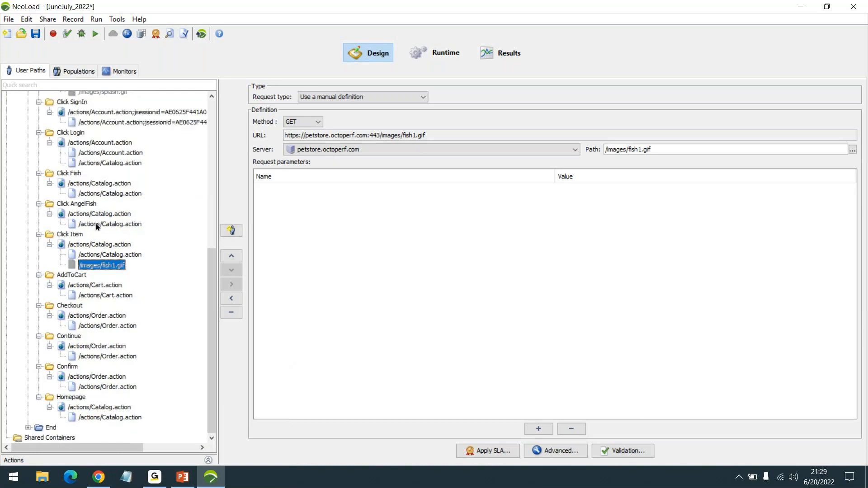
scroll(109, 278, "up", 5)
scroll(112, 289, "up", 5)
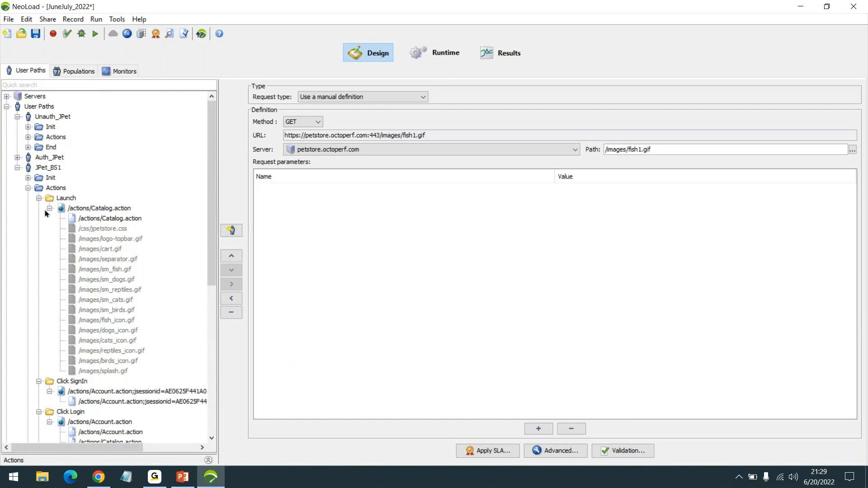
left_click(29, 189)
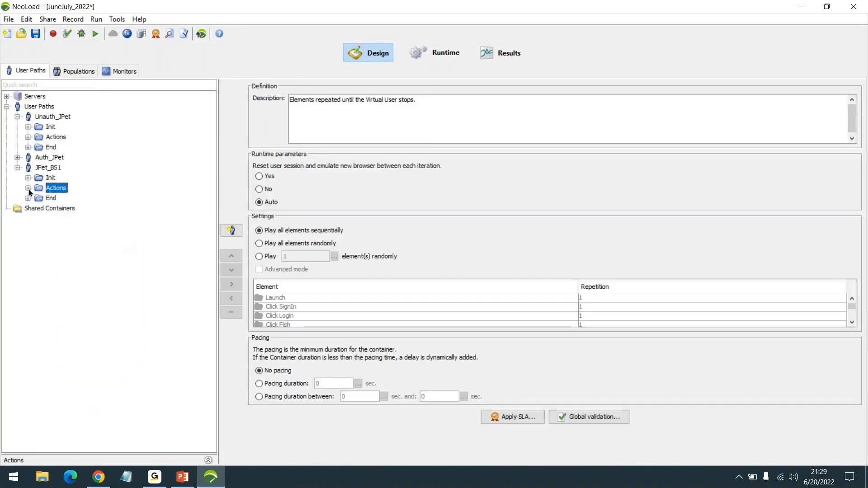
- Duplicate JPet_BS1 and rename the copy from JPet_BS1_1 to JPet_Dev1
left_click(52, 168)
right_click(53, 169)
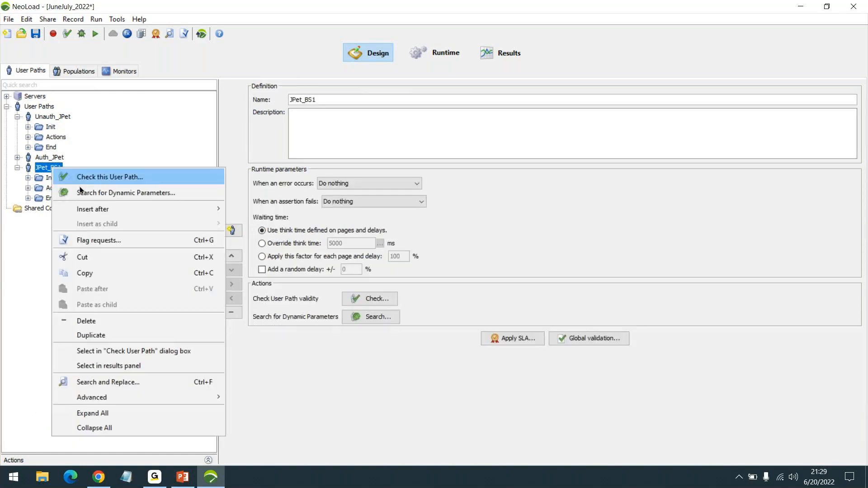
left_click(104, 334)
left_click_drag(304, 100, 340, 105)
type("D")
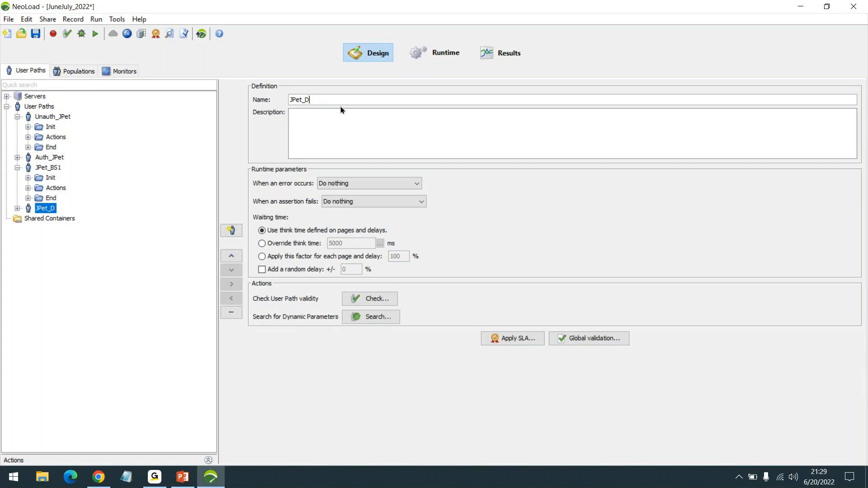
type("ev1")
- Inspect JPet_Dev1's Actions container and show its user path settings
left_click(18, 168)
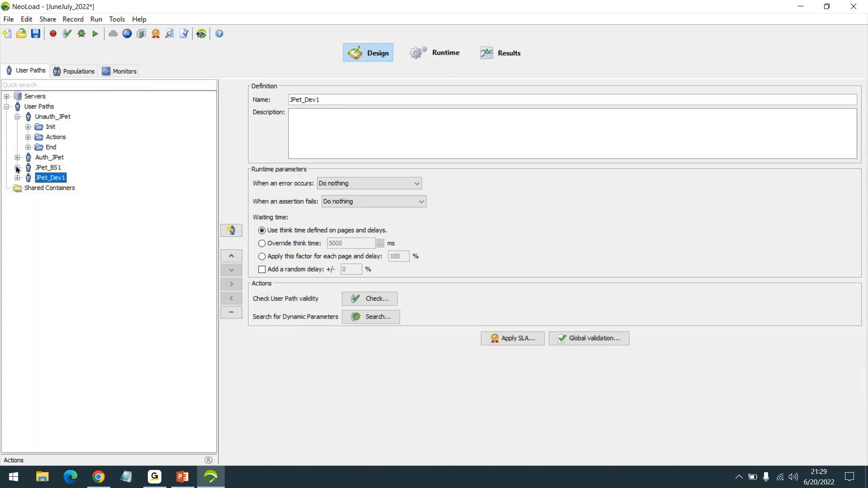
double_click(61, 179)
left_click(57, 198)
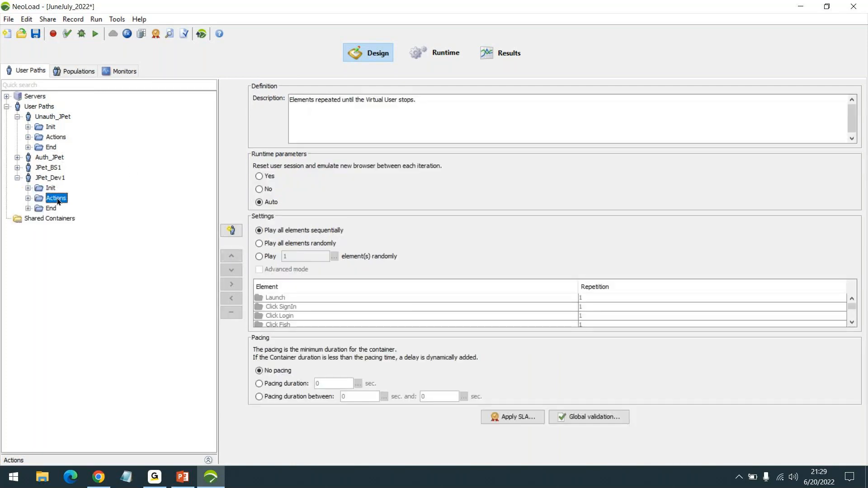
double_click(57, 198)
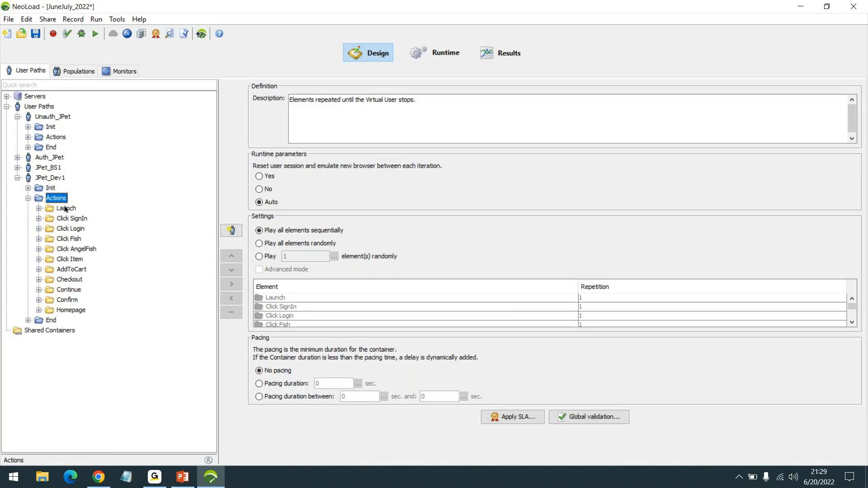
left_click(27, 200)
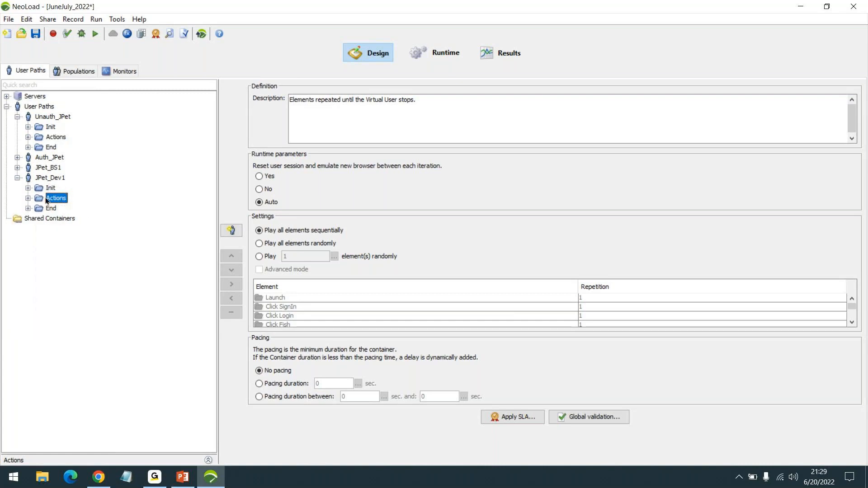
left_click(59, 178)
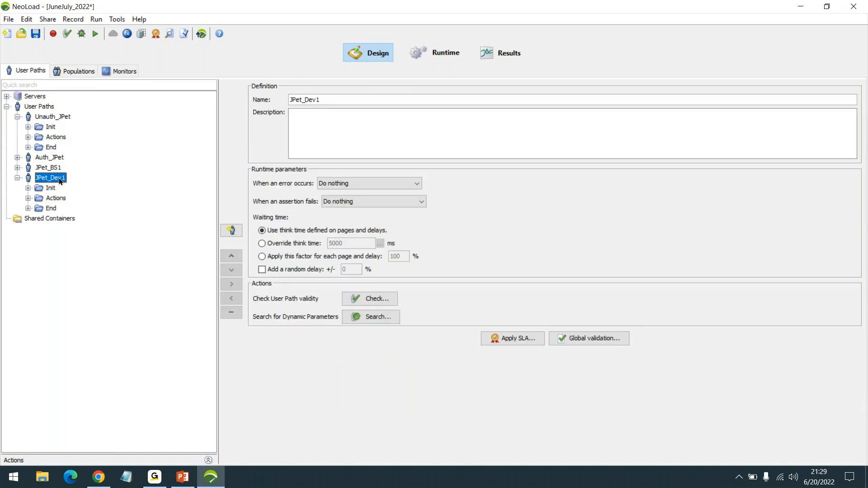
right_click(59, 178)
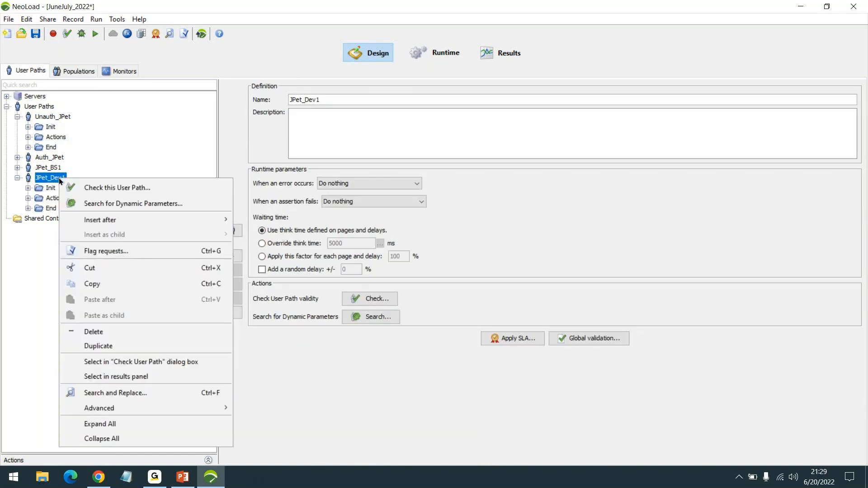
left_click(43, 182)
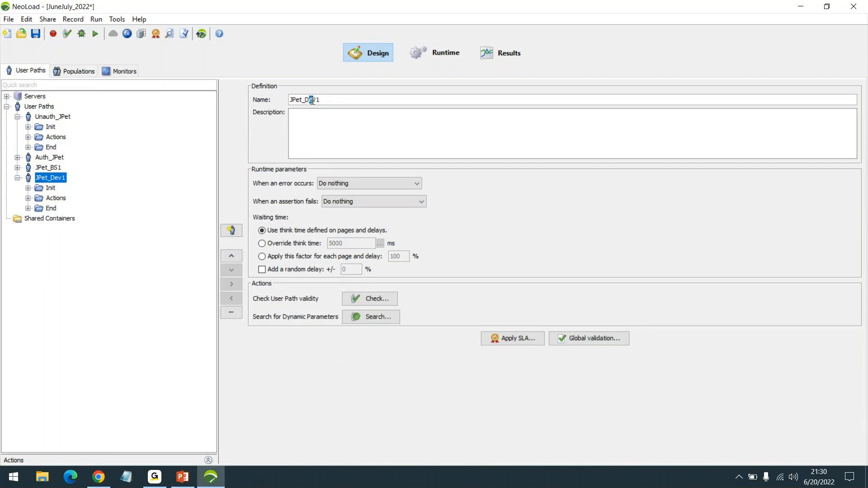
- Replace 'Dev' with 'RFT' so the copy is named JPet_RFT1, then view JPet_BS1
left_click_drag(305, 100, 318, 99)
type("RFT")
left_click_drag(305, 100, 325, 104)
left_click(45, 175)
left_click(52, 167)
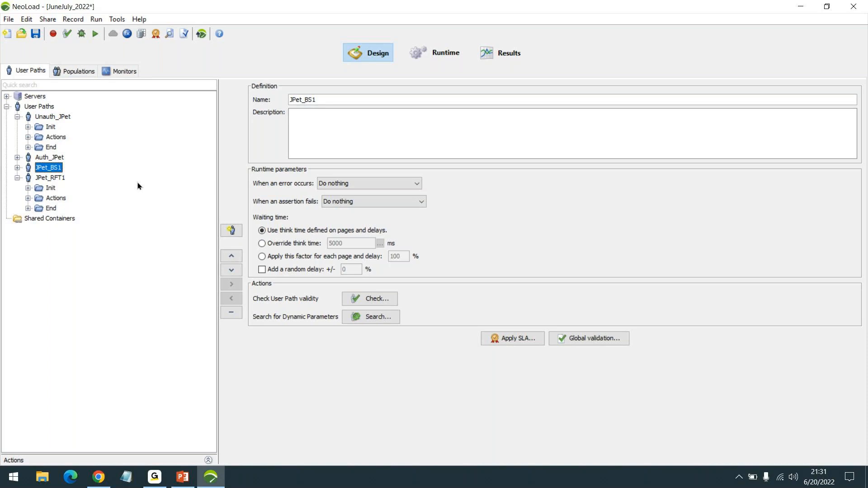
- Rename the JPet_RFT1 user path to JPet_Ex1
left_click(55, 178)
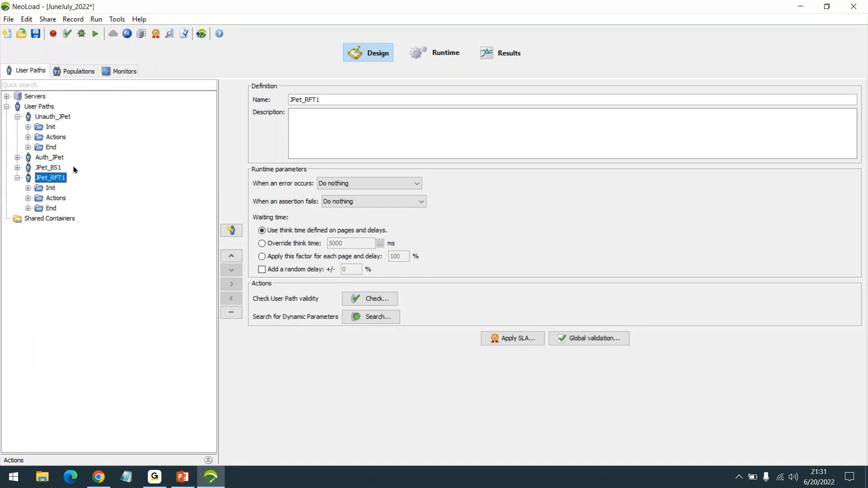
left_click_drag(290, 99, 316, 99)
left_click(315, 99)
type("Ex")
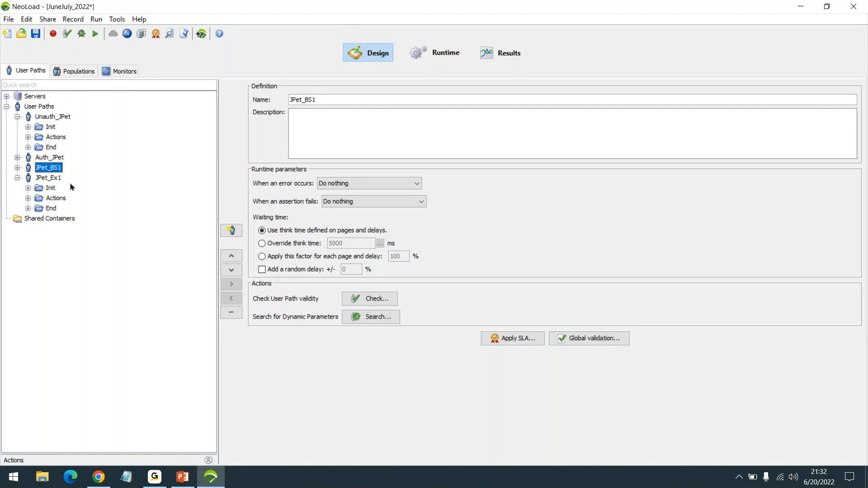
- Show the POST parameters of JPet_Ex1's Click Login Account.action request
left_click(28, 198)
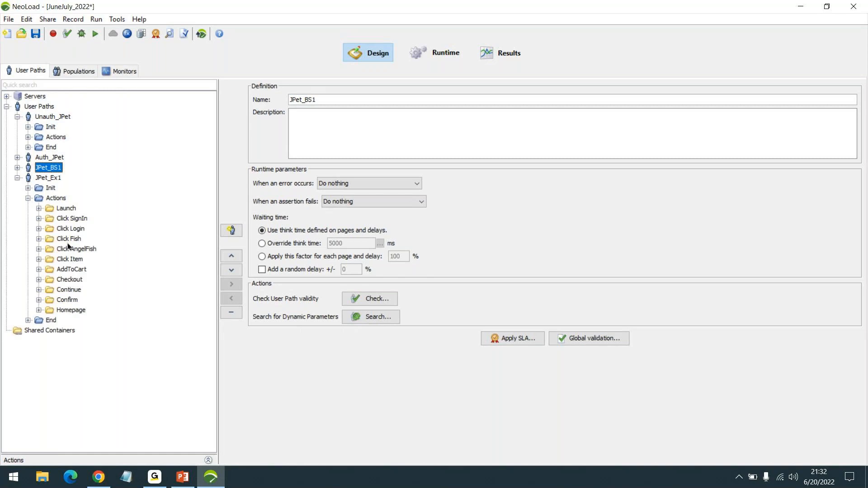
double_click(67, 250)
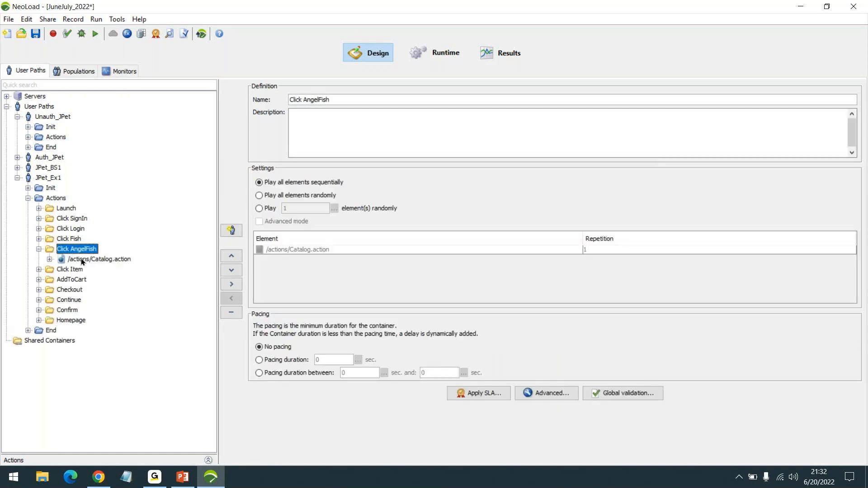
double_click(82, 260)
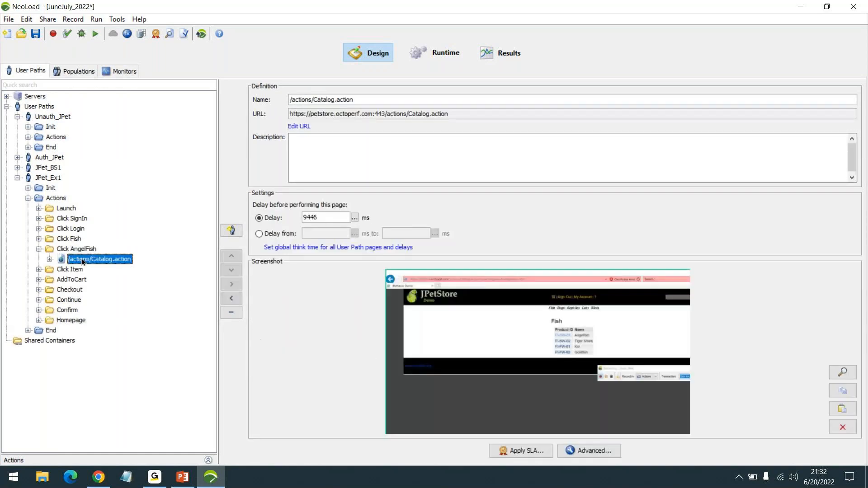
double_click(71, 229)
double_click(115, 241)
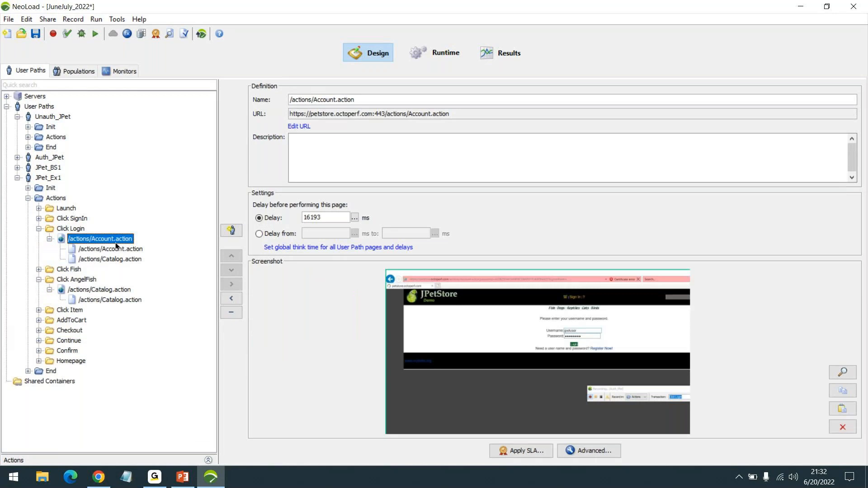
left_click(115, 256)
left_click(115, 249)
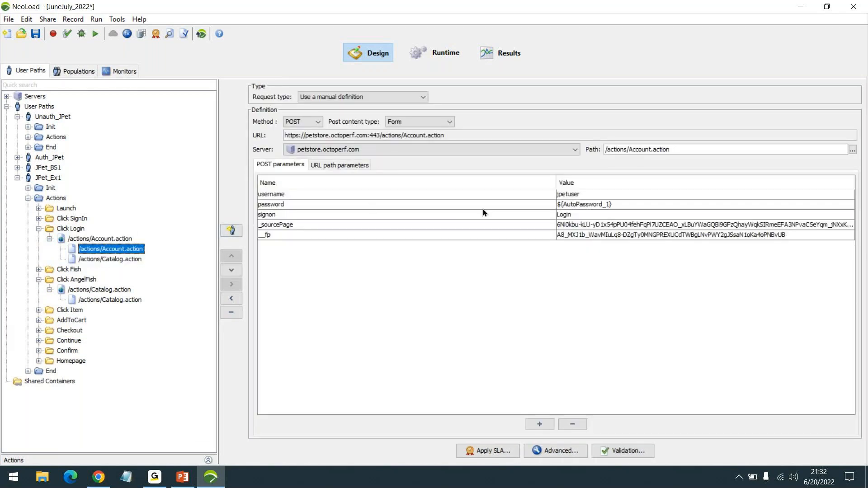
- Shorten the _sourcePage value by deleting a middle section of its expression
double_click(615, 225)
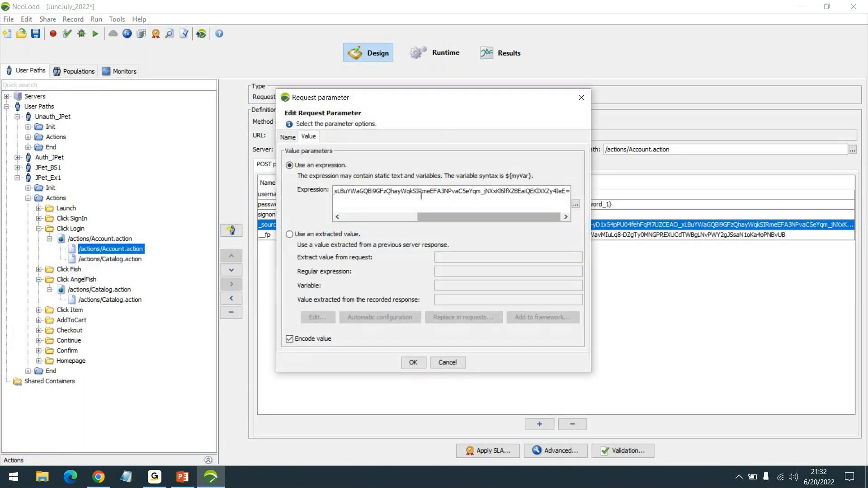
double_click(421, 196)
left_click_drag(423, 197, 484, 192)
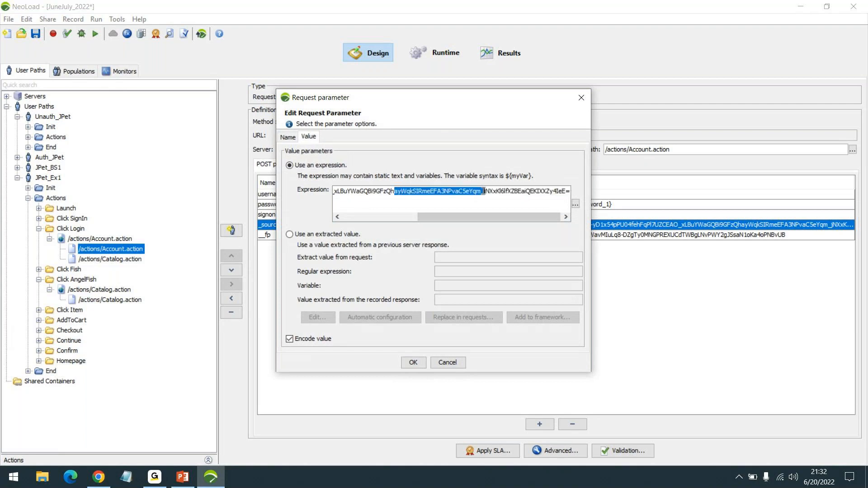
key("Delete")
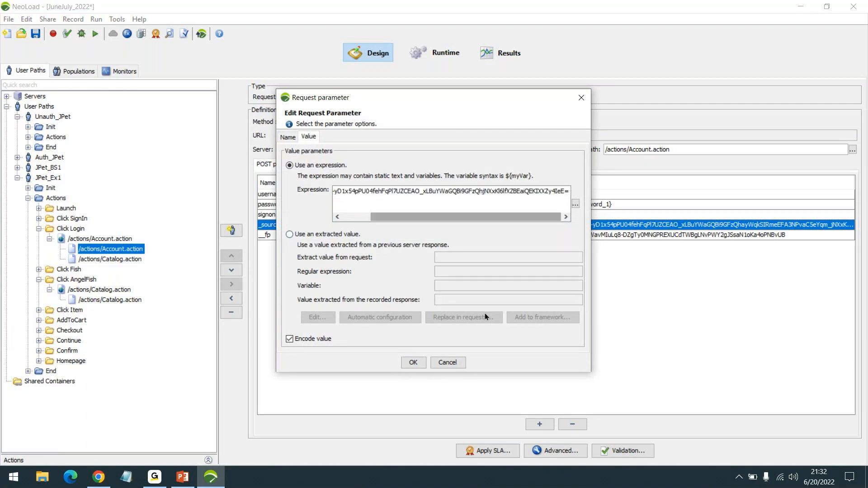
left_click(413, 363)
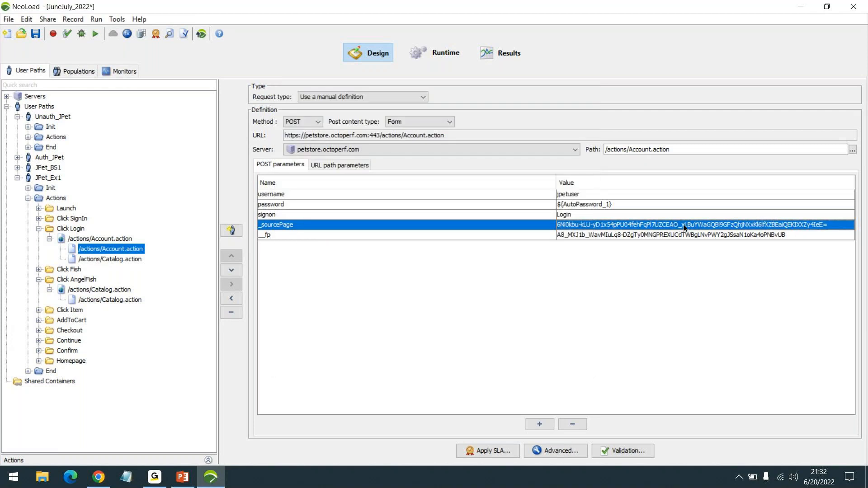
- Delete the child Account.action, move AngelFish's Catalog.action under Click Login, and expand JPet_BS1
right_click(123, 247)
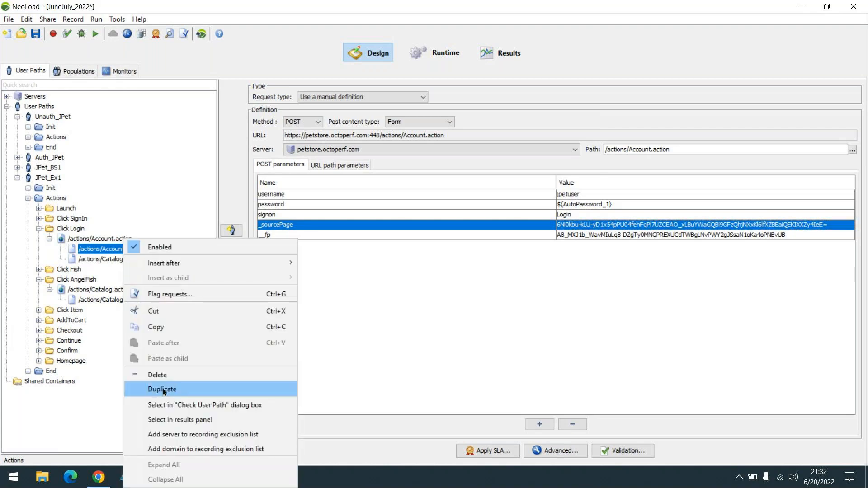
left_click(167, 375)
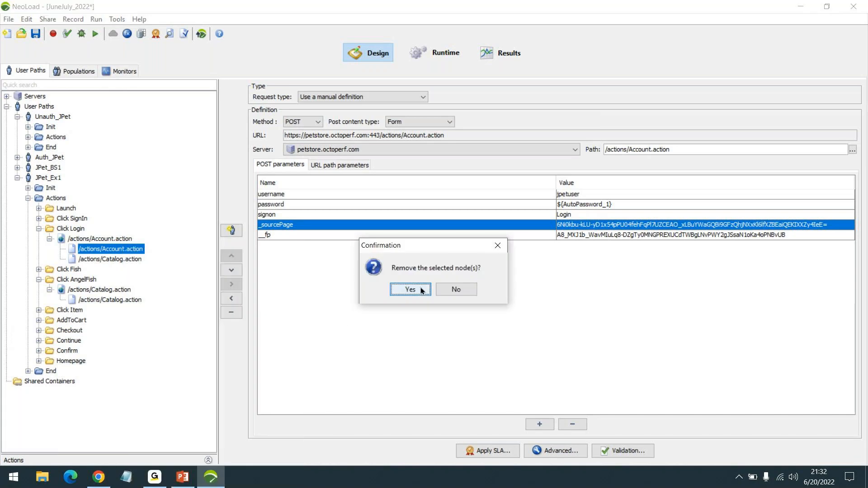
left_click(407, 288)
left_click_drag(105, 293, 95, 244)
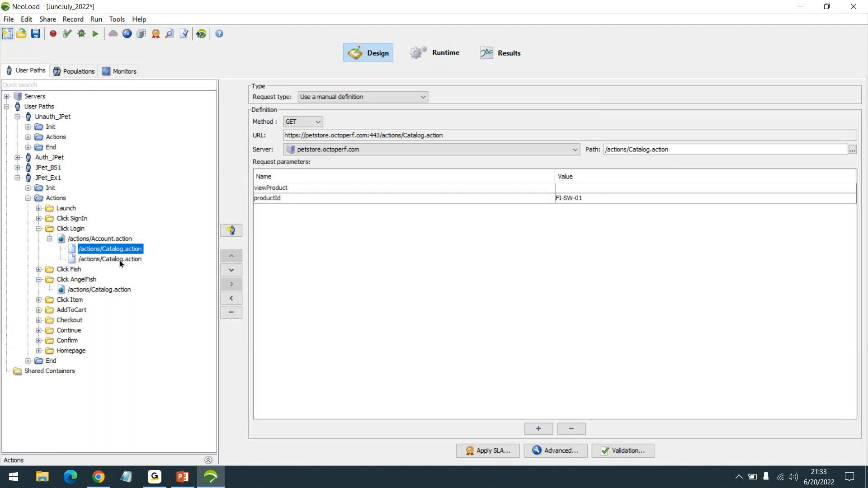
left_click(17, 167)
left_click(29, 188)
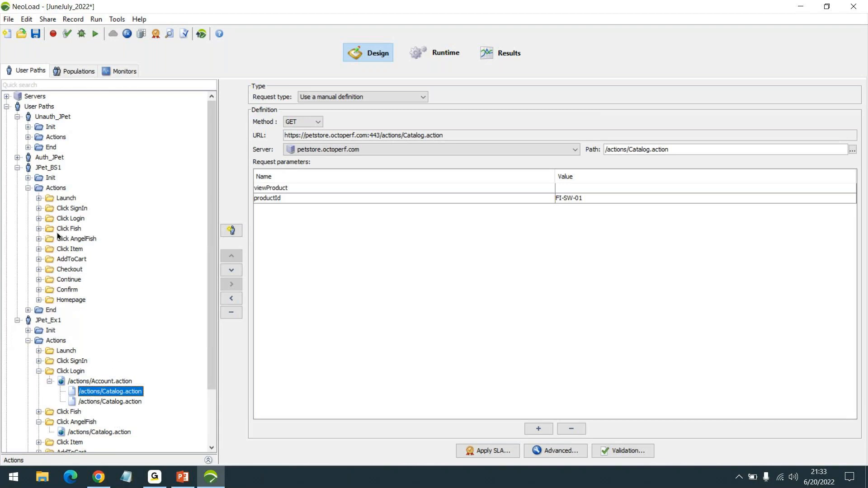
- Copy the child Account.action request from JPet_BS1's Click Login
left_click(39, 218)
left_click(50, 229)
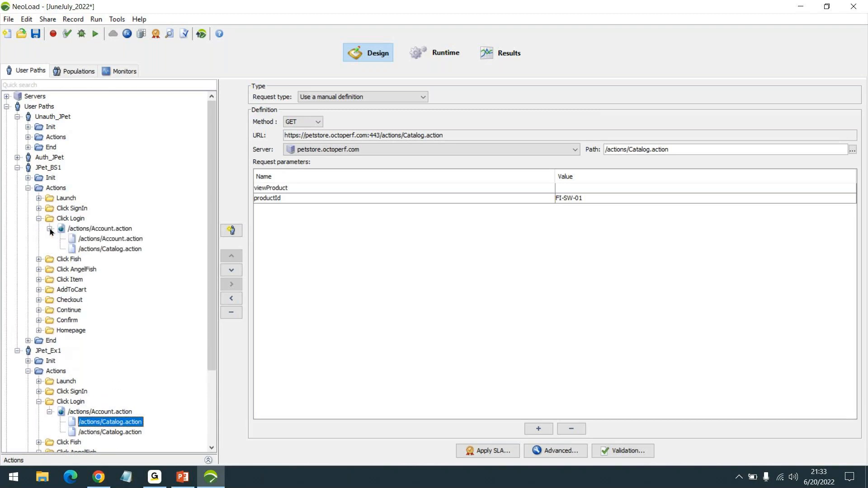
left_click(115, 239)
right_click(115, 240)
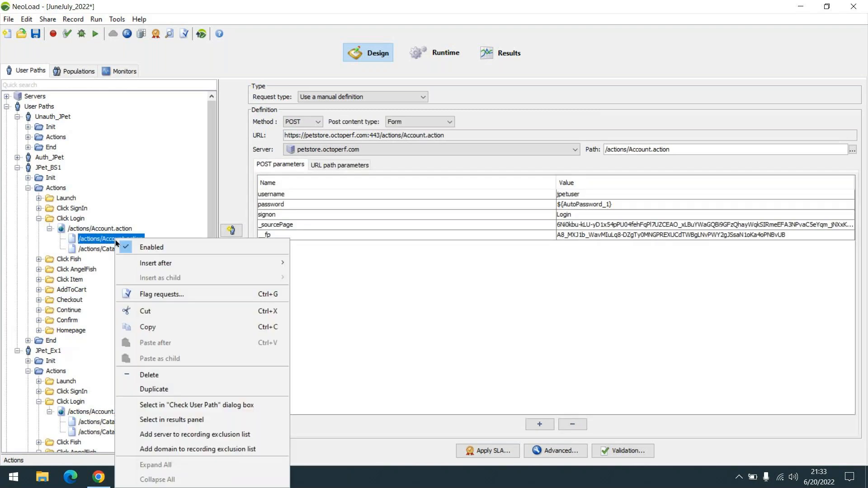
left_click(158, 321)
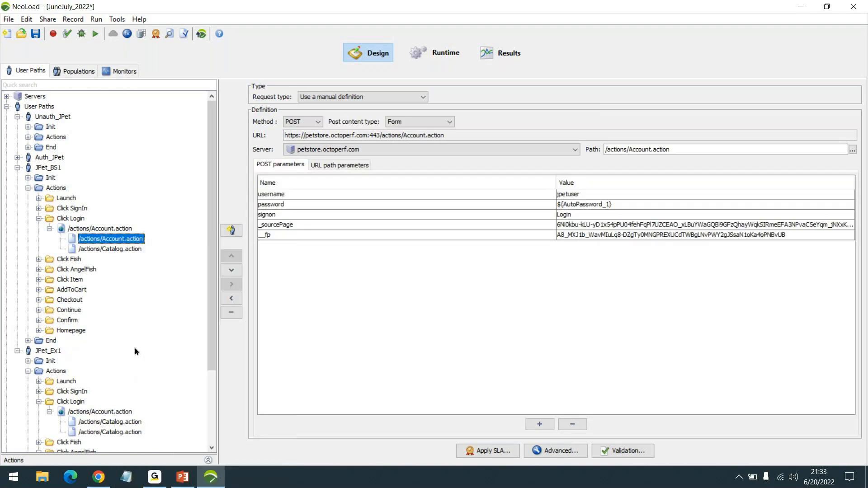
- Paste it as the first child of JPet_Ex1's Click Login Account.action page
right_click(80, 411)
left_click(130, 375)
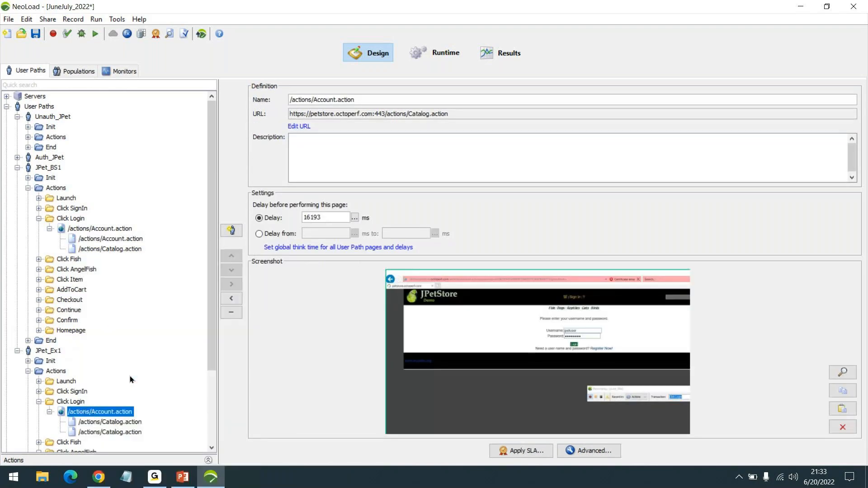
left_click_drag(102, 441, 116, 420)
scroll(123, 386, "down", 2)
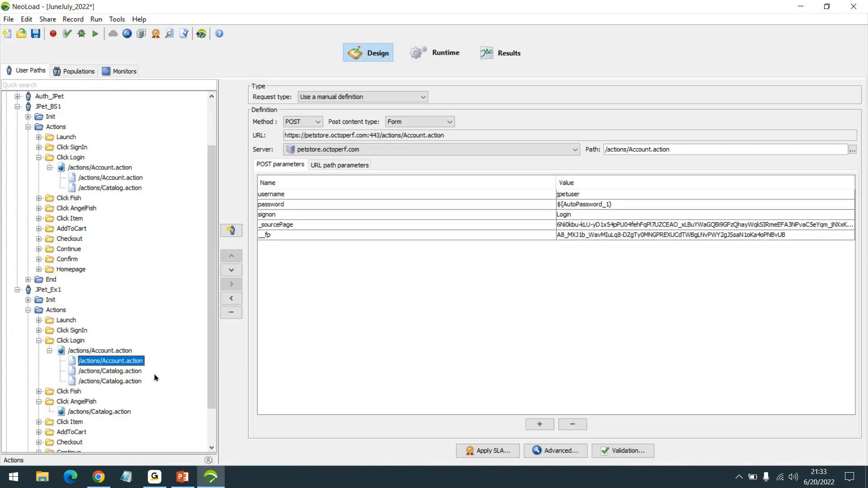
scroll(159, 370, "up", 1)
scroll(135, 369, "up", 1)
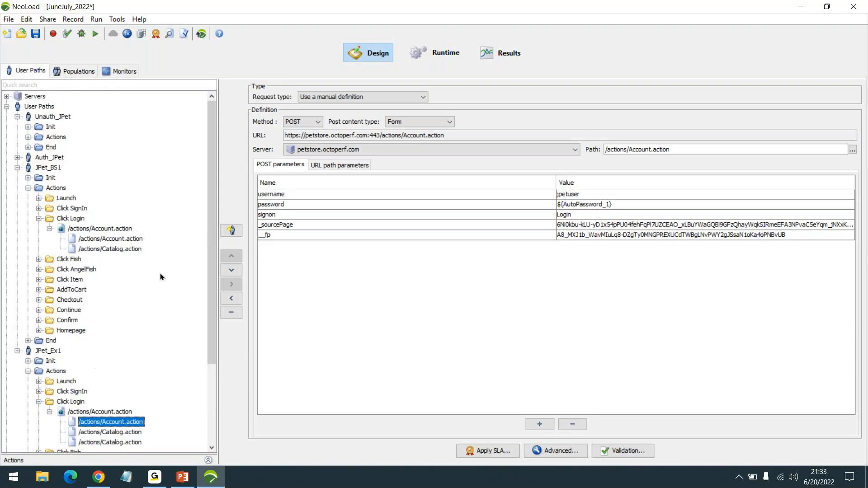
scroll(95, 342, "down", 2)
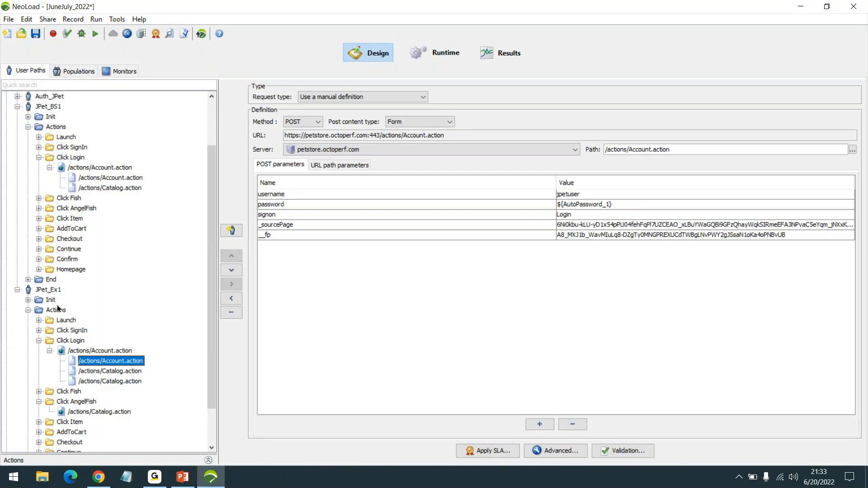
scroll(68, 226, "up", 2)
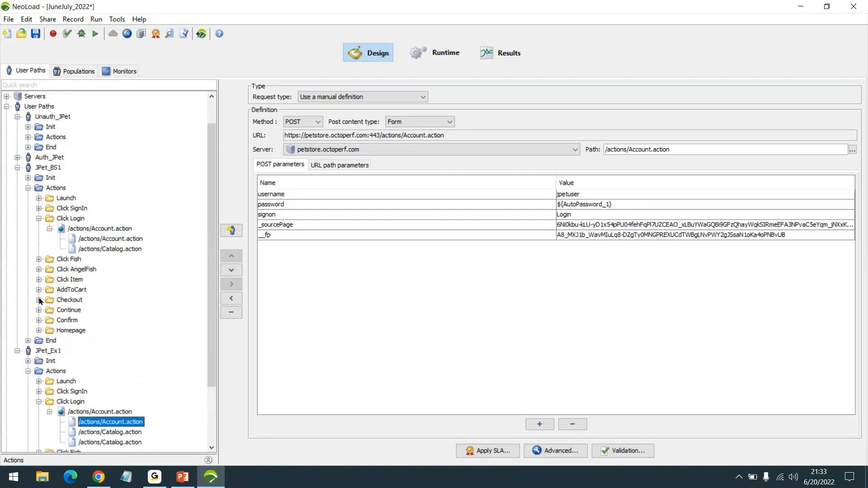
- Collapse Unauth_JPet, JPet_BS1 and JPet_Ex1 in the tree, leaving JPet_Ex1's settings shown
left_click(28, 137)
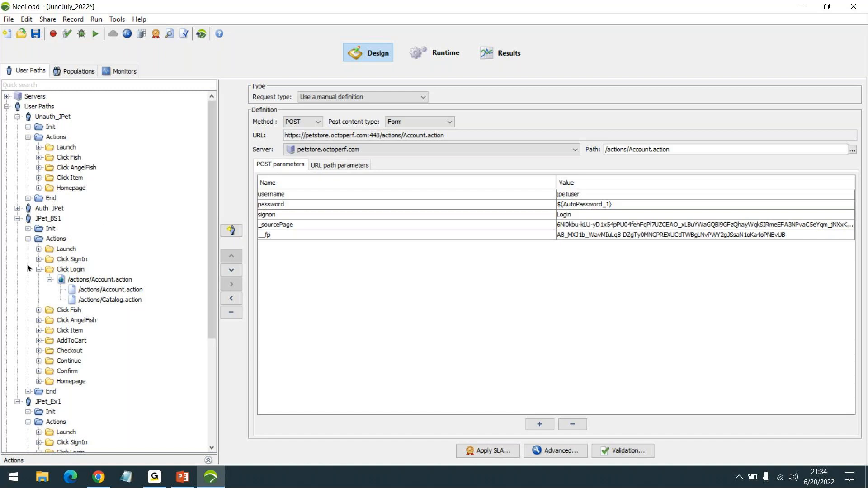
left_click(28, 137)
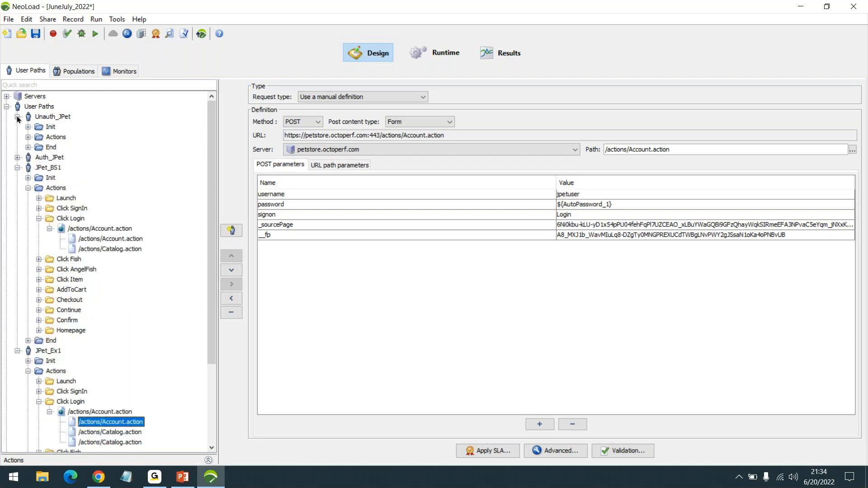
left_click(17, 117)
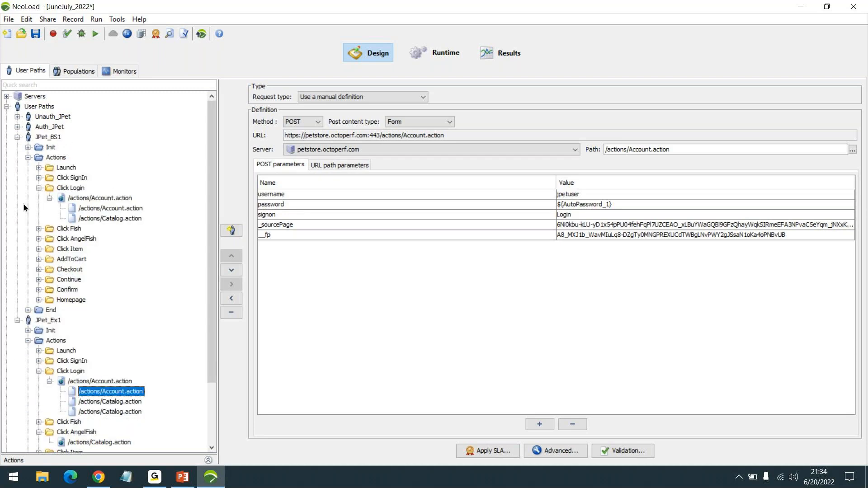
left_click(50, 198)
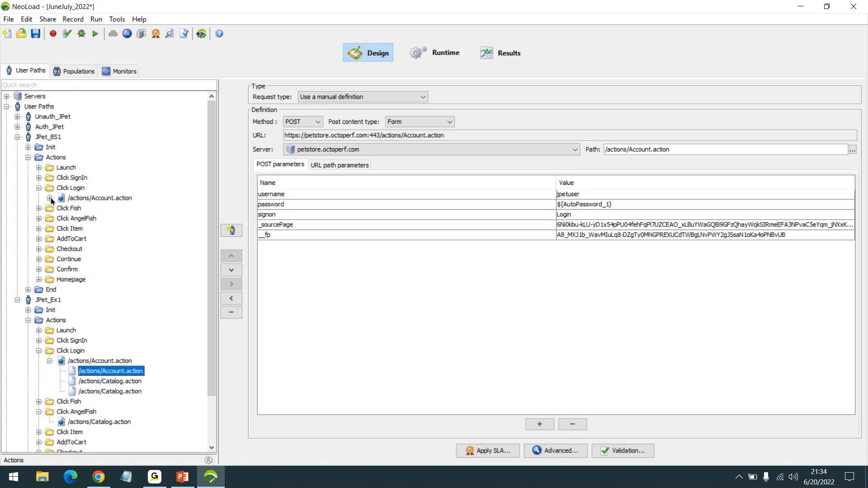
left_click(39, 188)
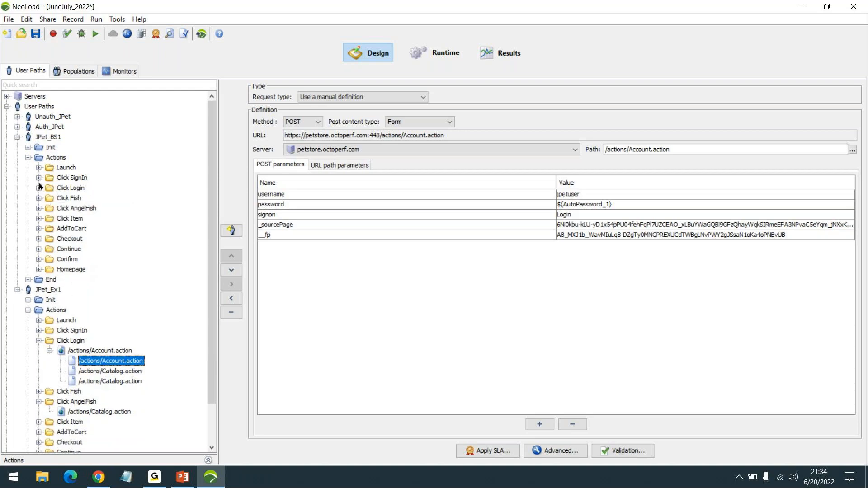
left_click(28, 157)
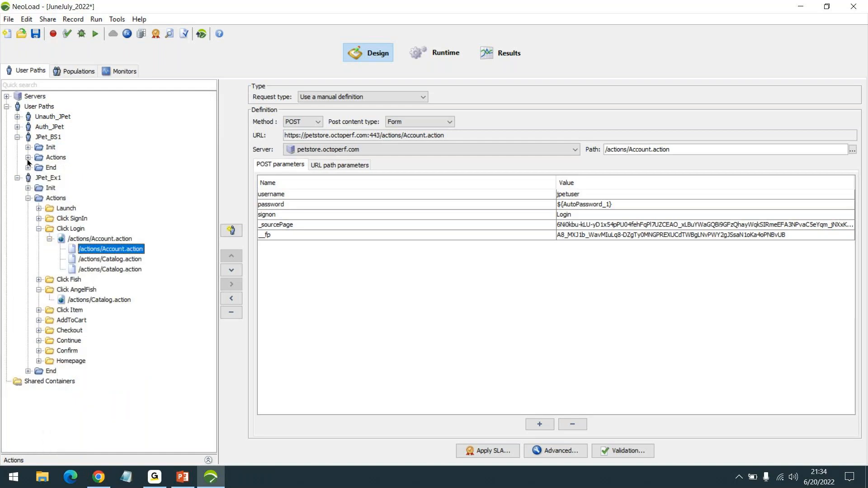
left_click(17, 137)
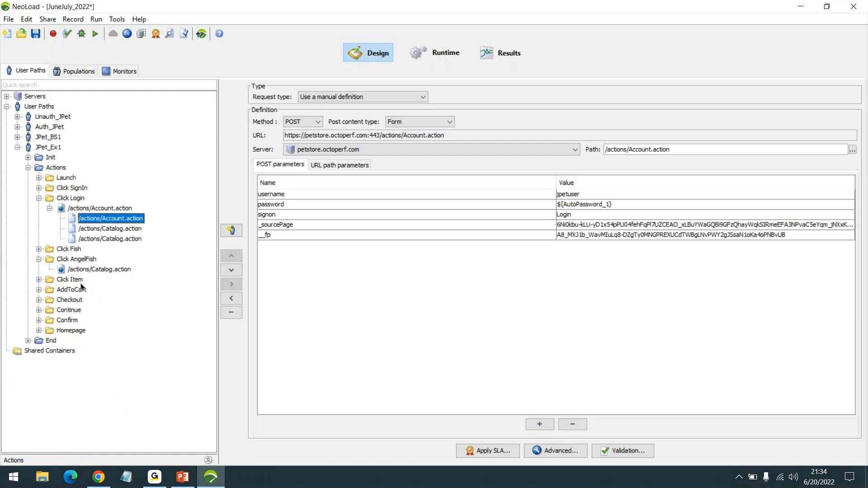
left_click(17, 148)
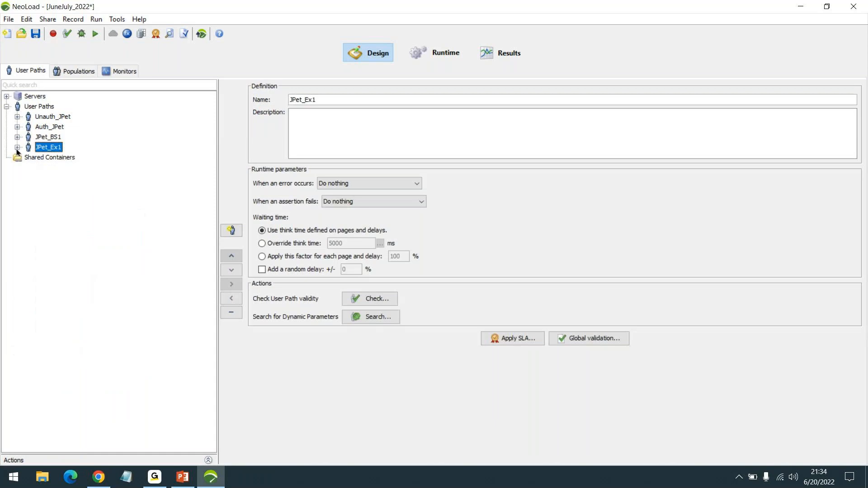
- Delete the JPet_Ex1 user path
right_click(46, 149)
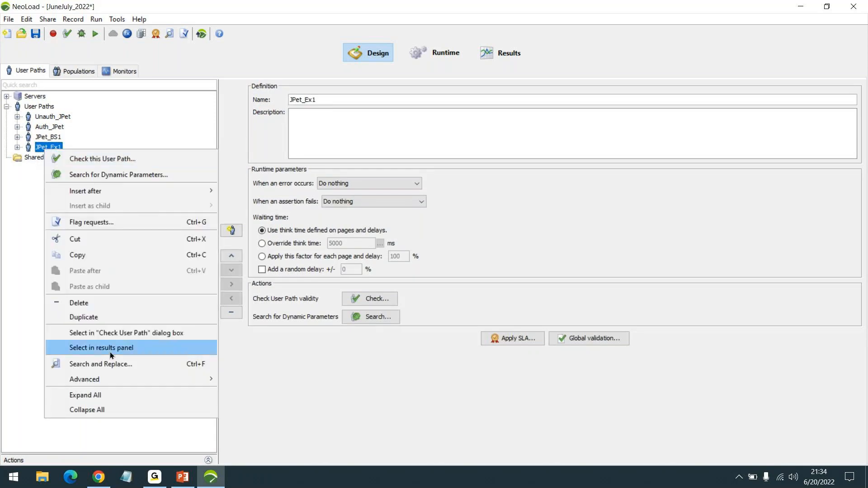
left_click(85, 303)
left_click(410, 290)
- Duplicate JPet_BS1, name the copy JPet_Ex1, and return to PowerPoint
right_click(47, 146)
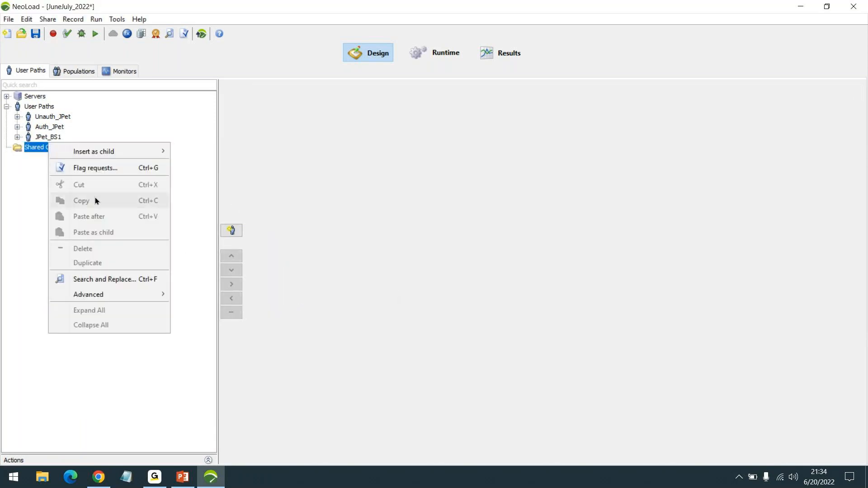
left_click(39, 139)
right_click(39, 139)
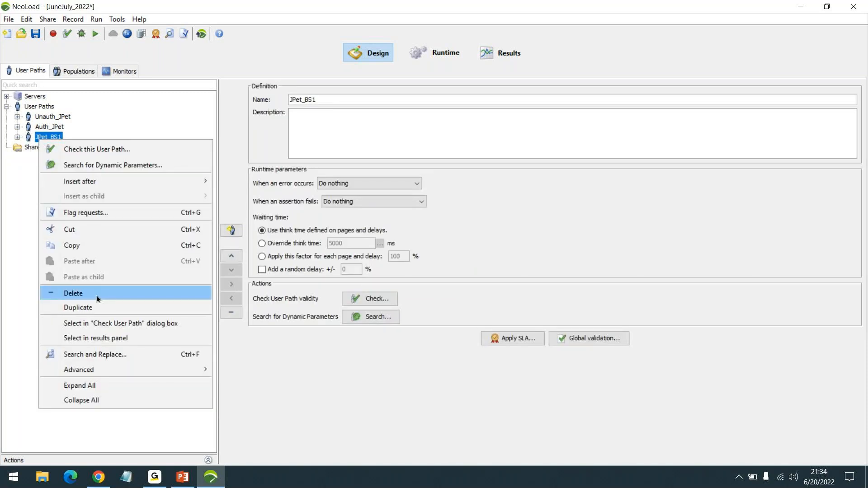
left_click(94, 308)
left_click_drag(304, 100, 383, 108)
type("Ex1")
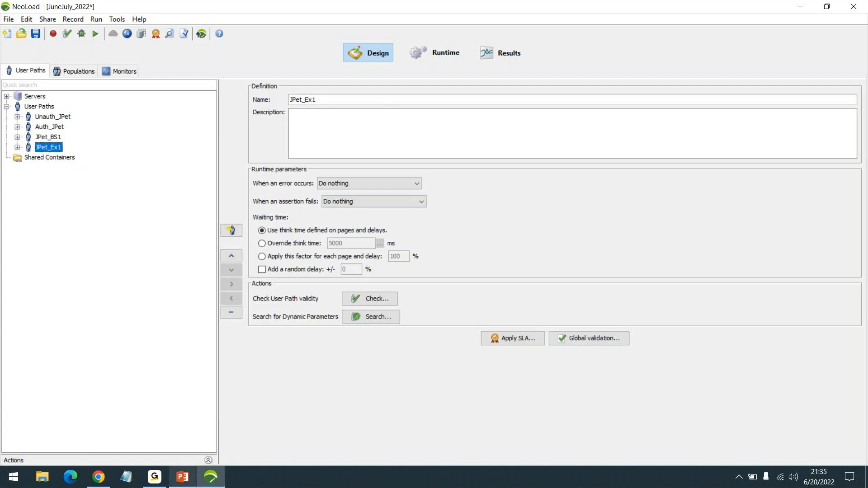
left_click(183, 476)
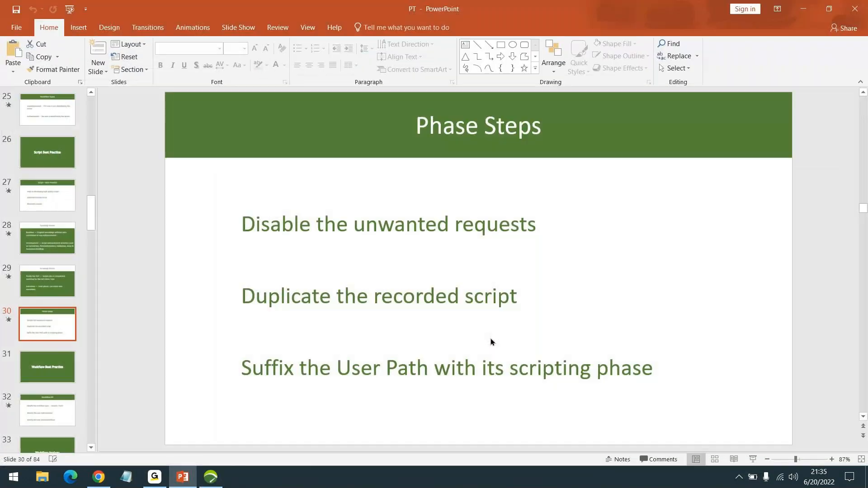
- Run the slide show from Phase Steps on to the Workflow Best Practice slide
left_click(753, 459)
key("Right")
key("Right")
key("Right")
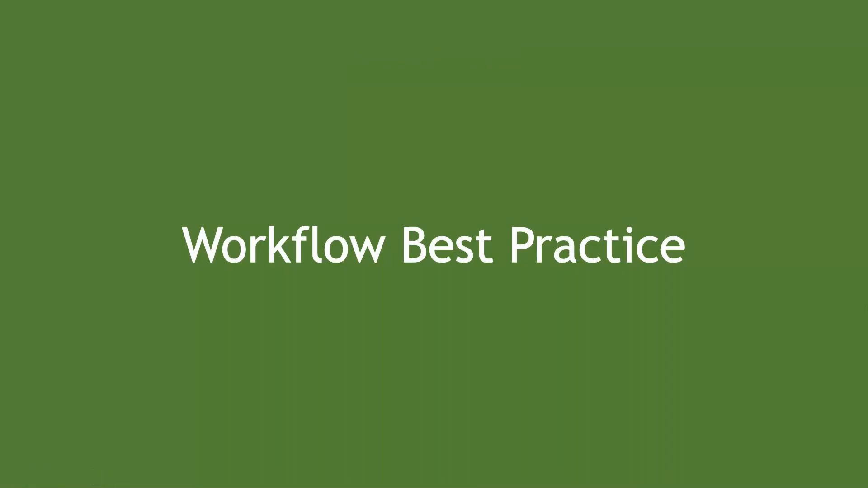
key("Right")
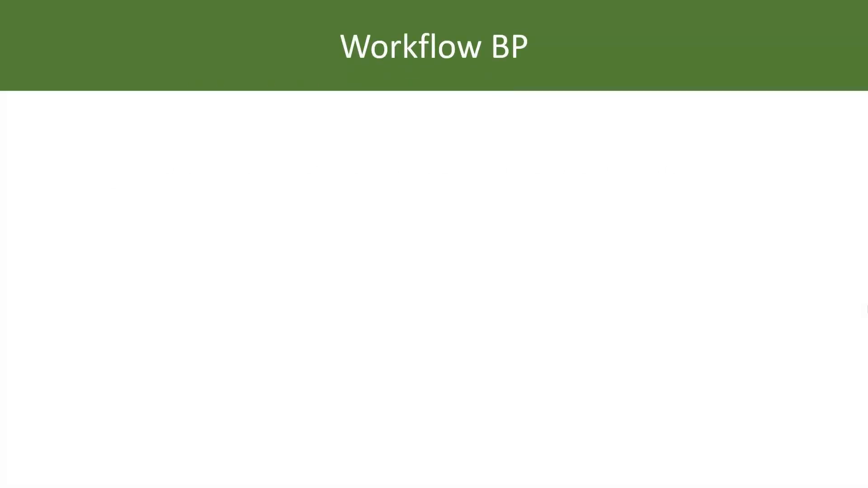